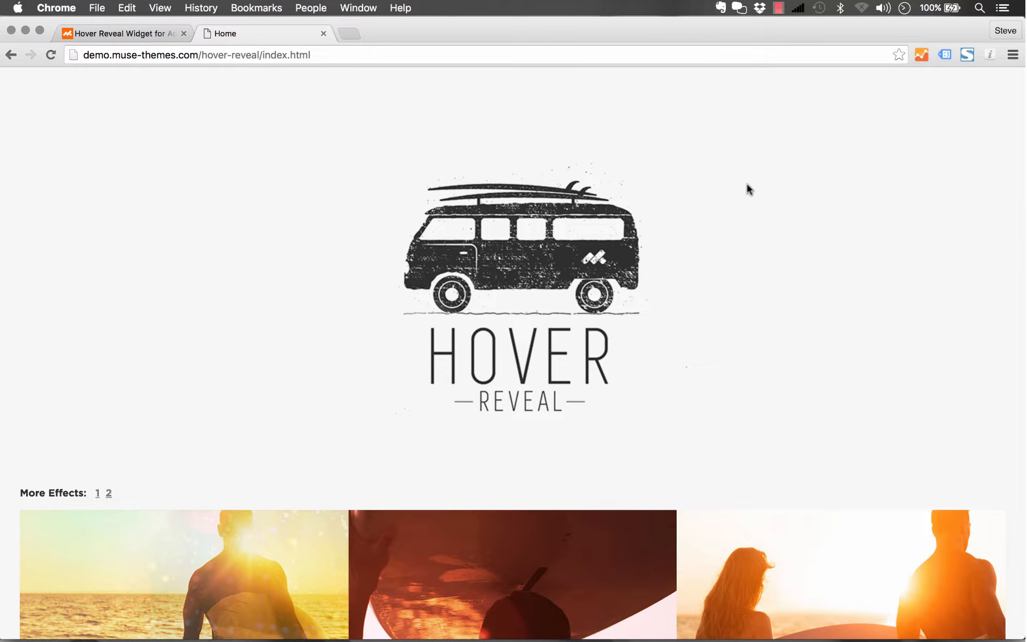
- Examine the hover effects of the image tiles throughout the Hover Reveal demo page
scroll(748, 188, "down", 5)
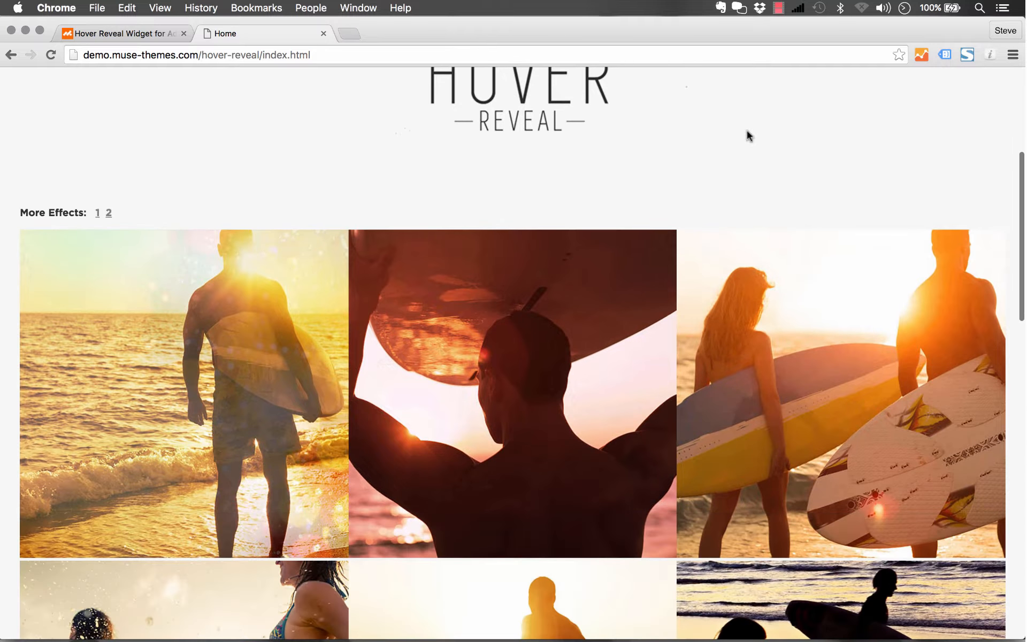
scroll(931, 107, "down", 1)
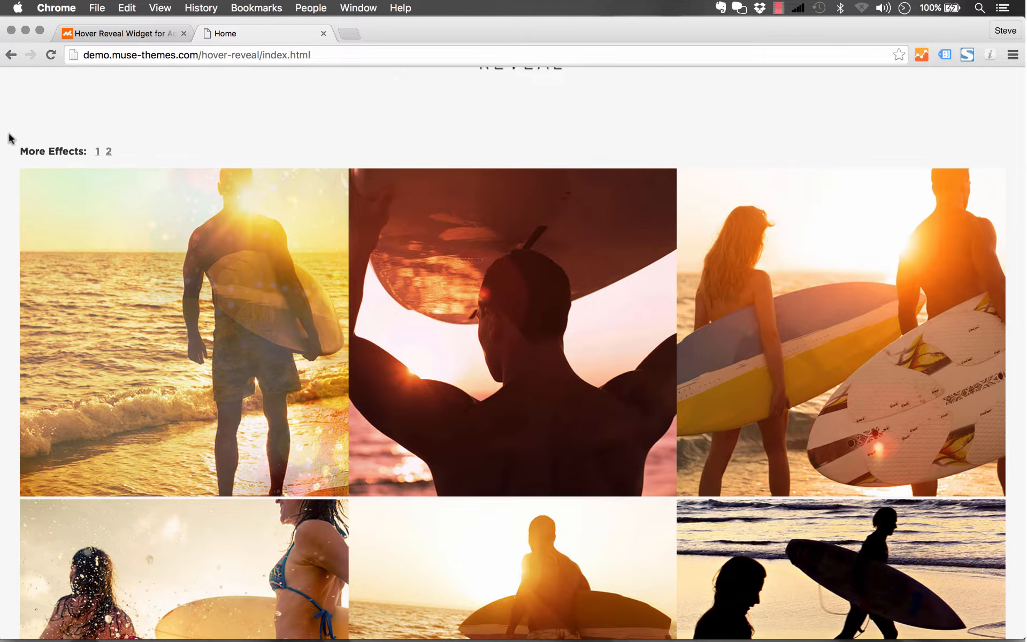
scroll(6, 156, "down", 1)
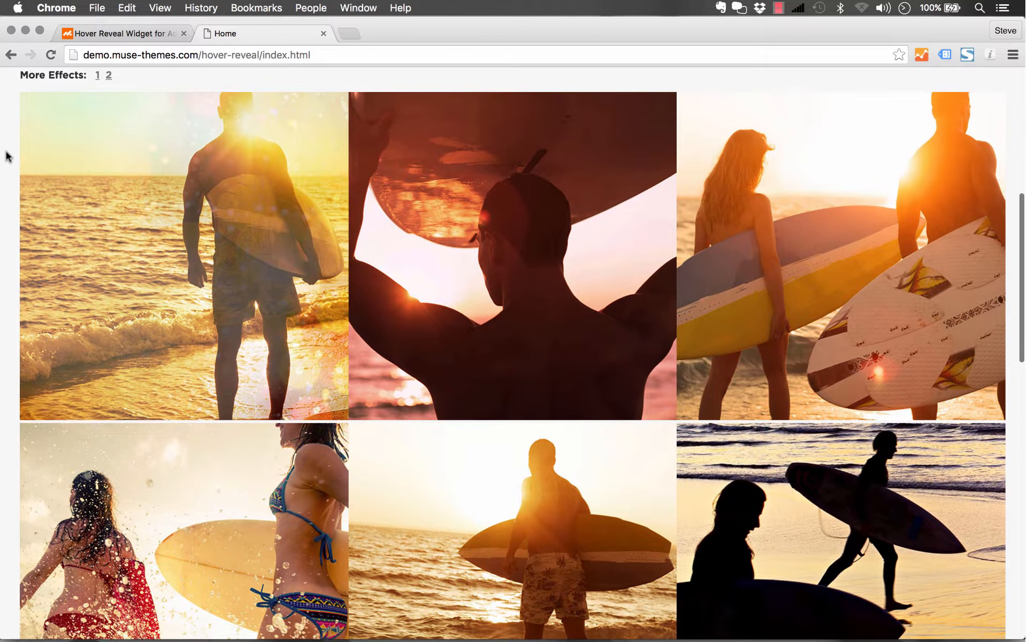
mouse_move(105, 208)
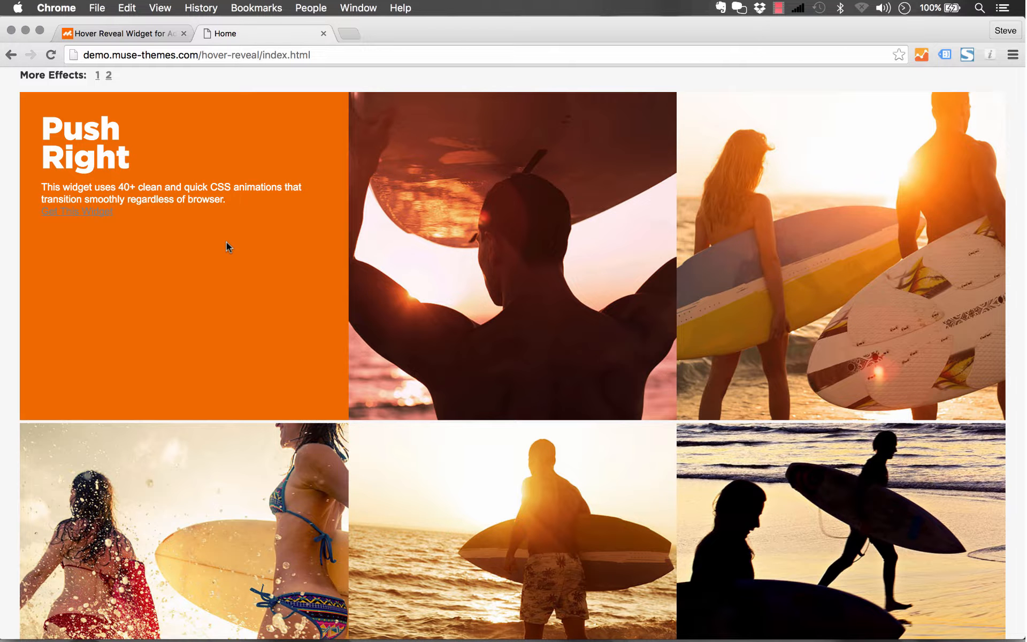
mouse_move(488, 239)
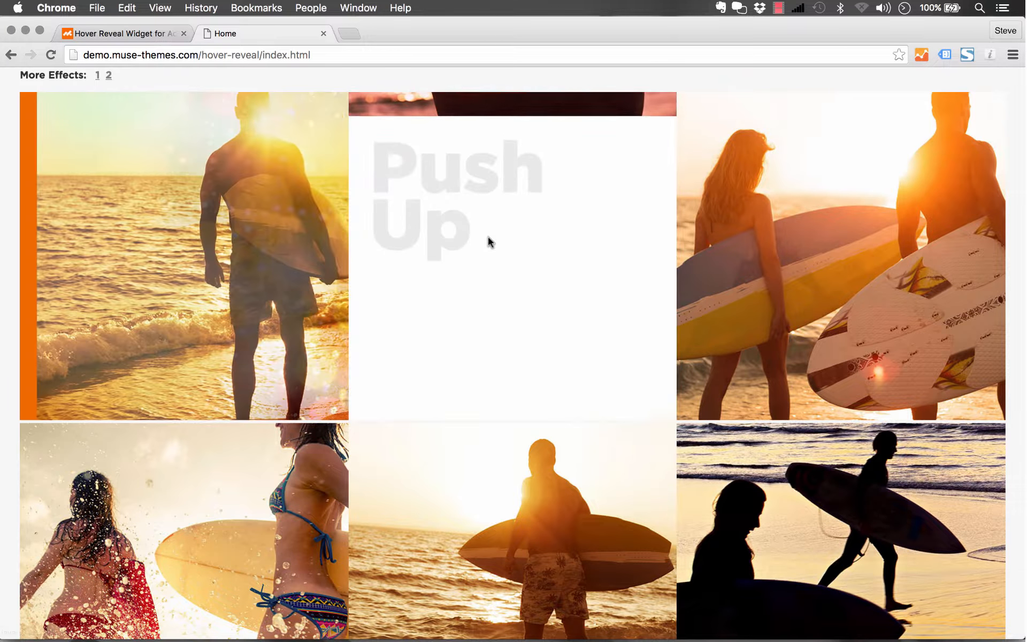
mouse_move(750, 256)
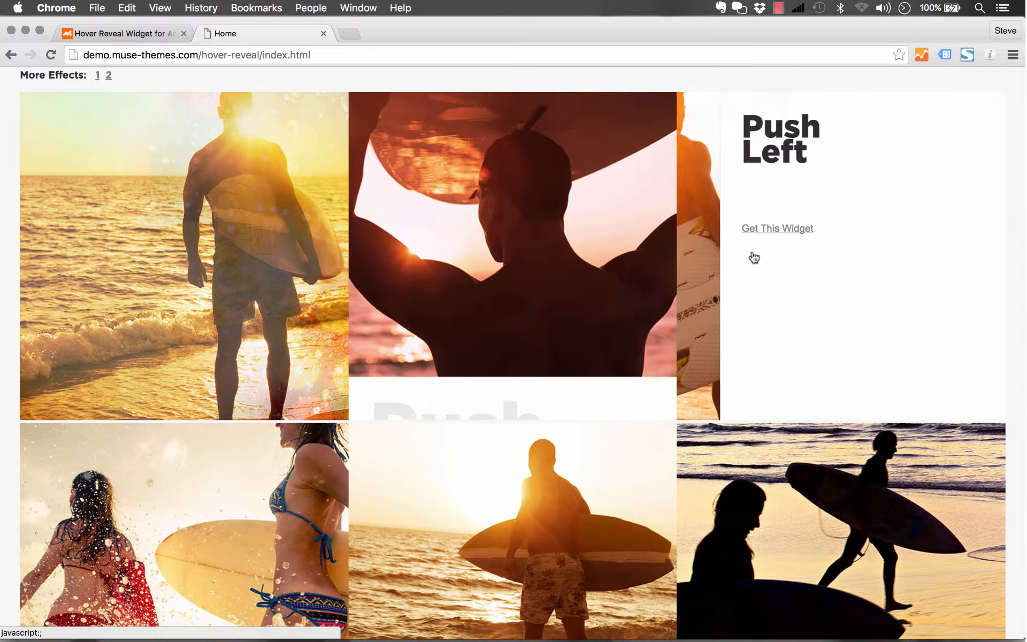
scroll(817, 271, "down", 5)
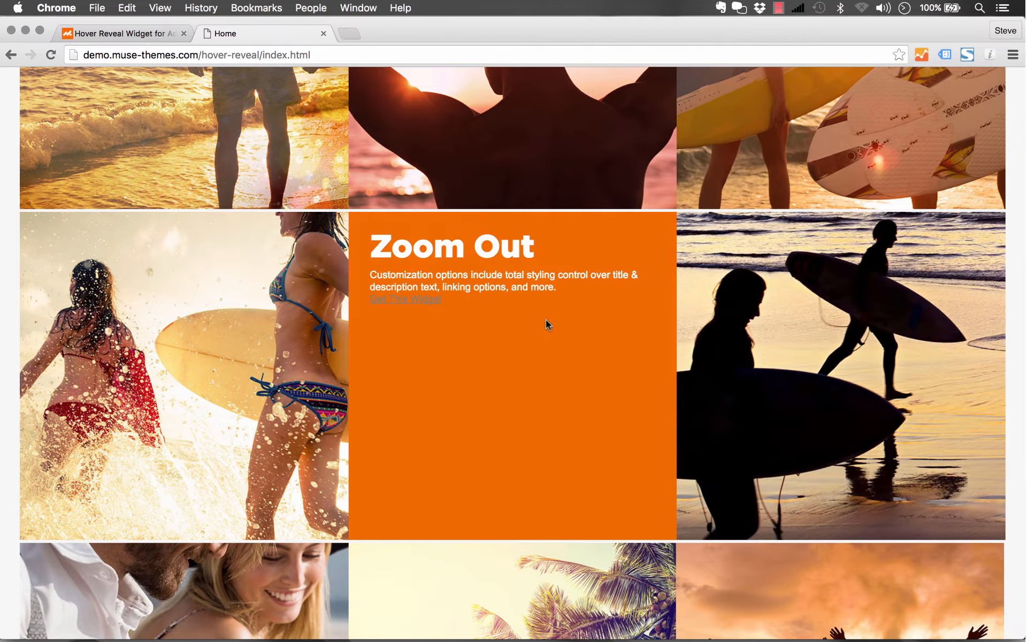
mouse_move(213, 341)
scroll(214, 342, "down", 6)
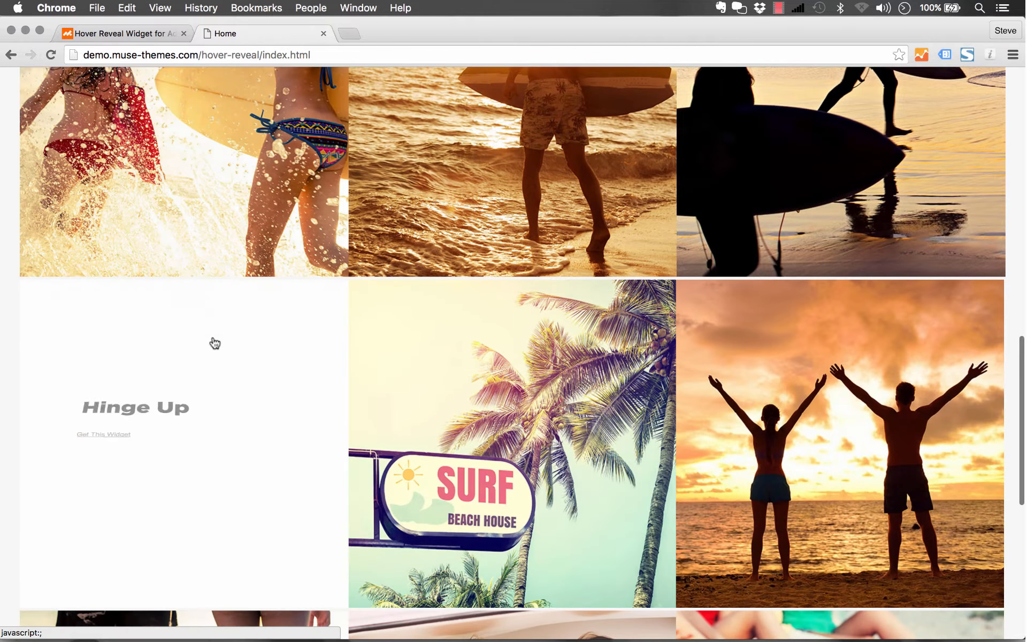
scroll(258, 379, "down", 1)
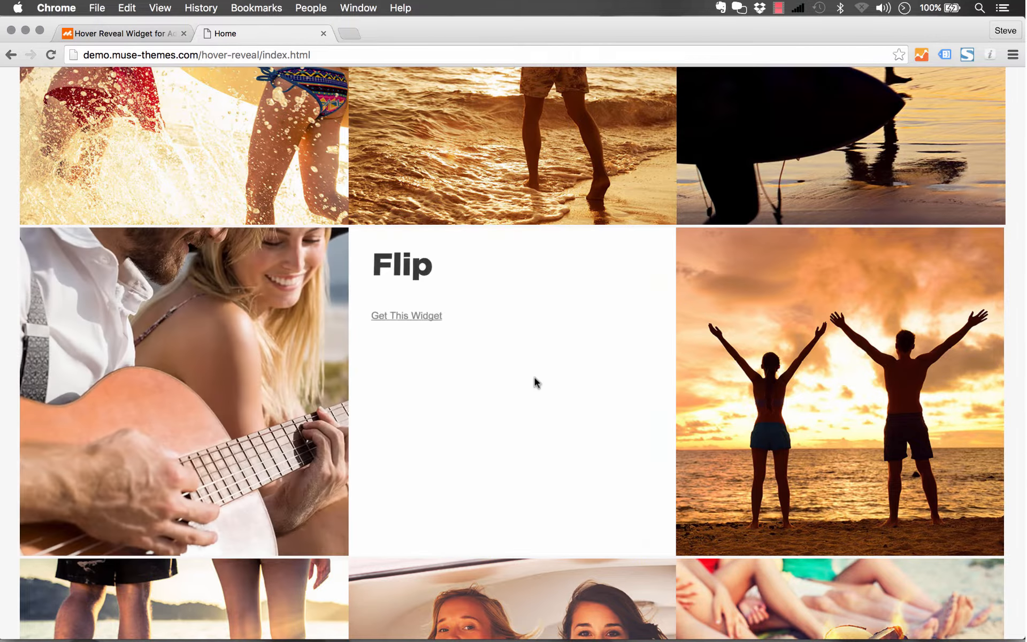
mouse_move(893, 364)
scroll(893, 368, "down", 7)
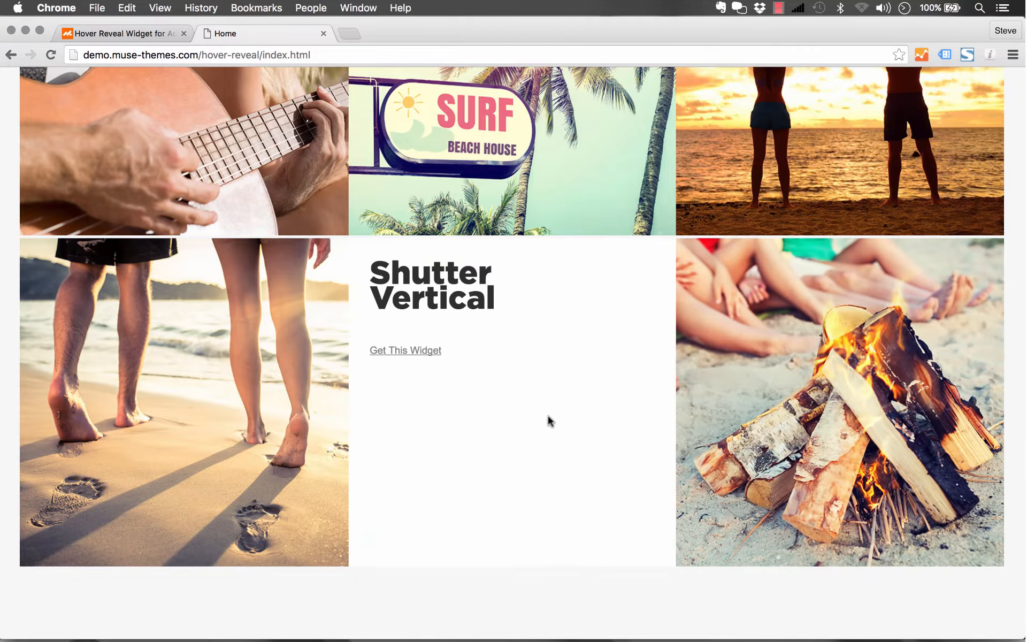
mouse_move(182, 399)
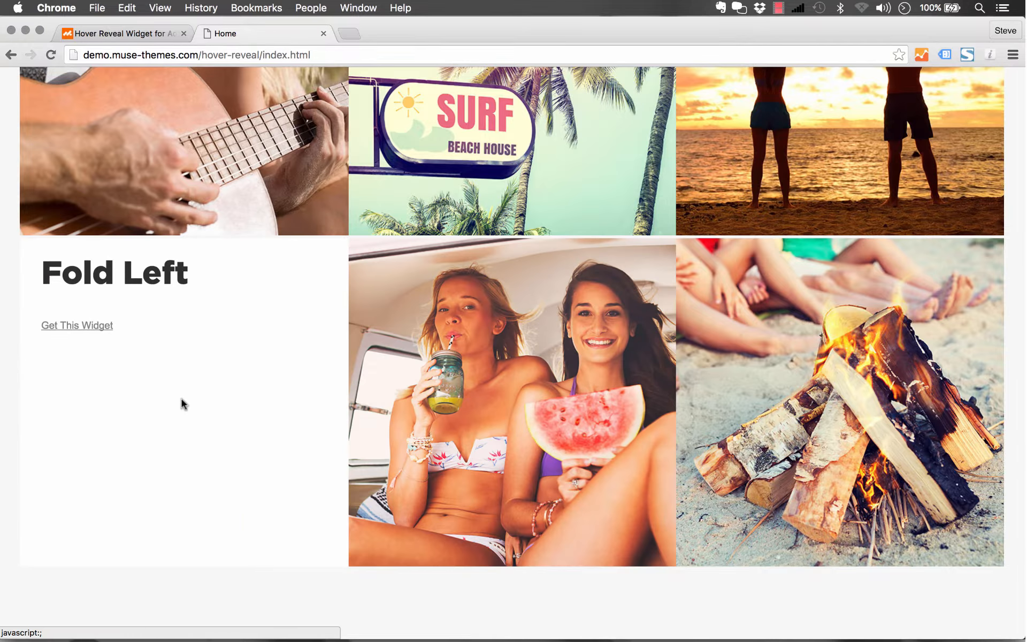
scroll(181, 404, "down", 3)
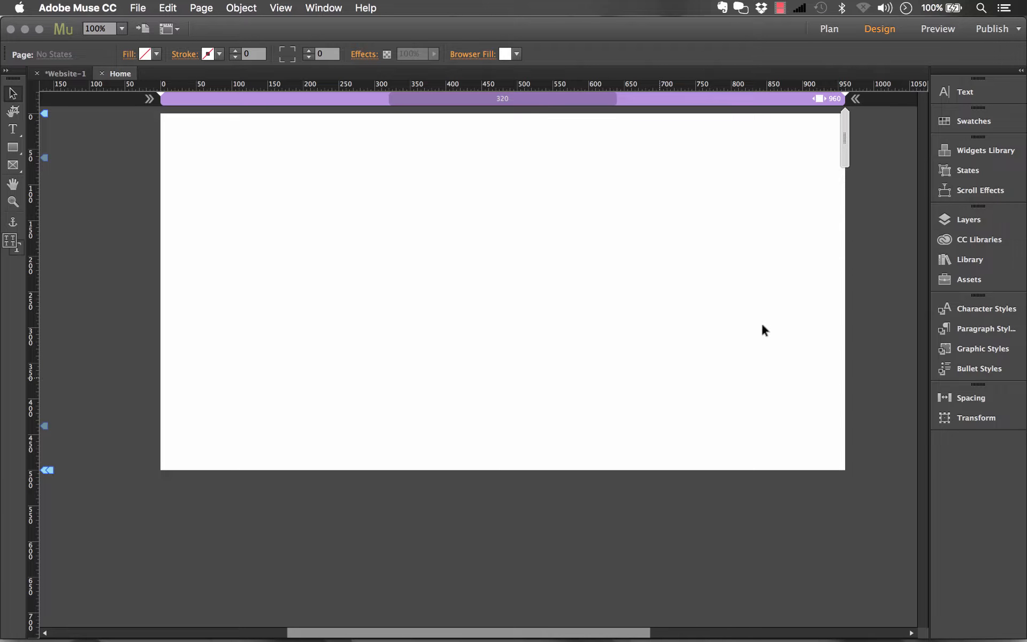
- Place the Hover Reveal widget from the library on the blank page and move it to about X 143, Y 108
left_click(956, 262)
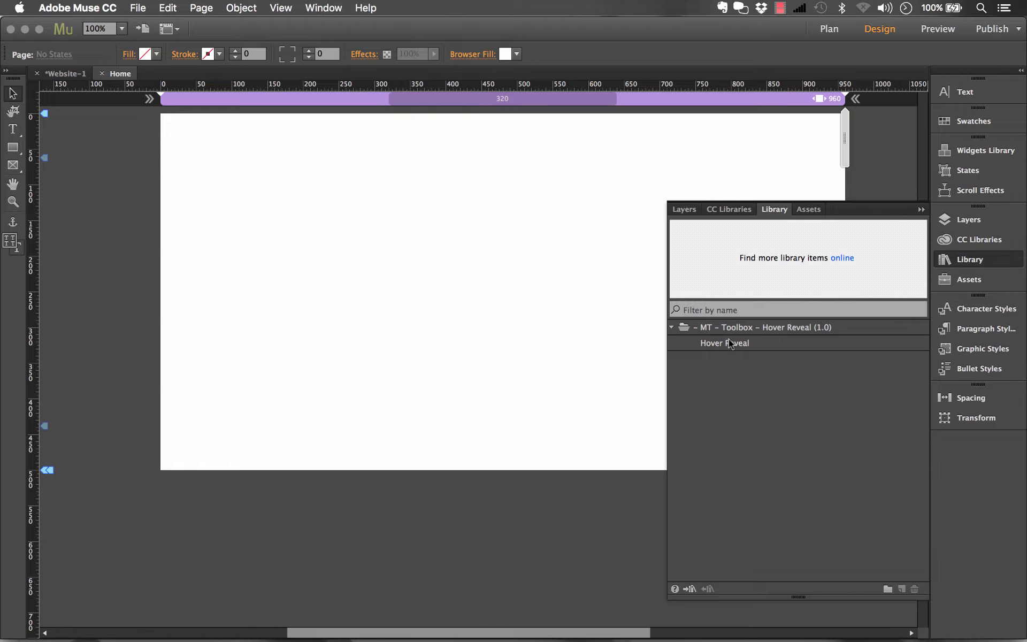
left_click_drag(728, 340, 220, 188)
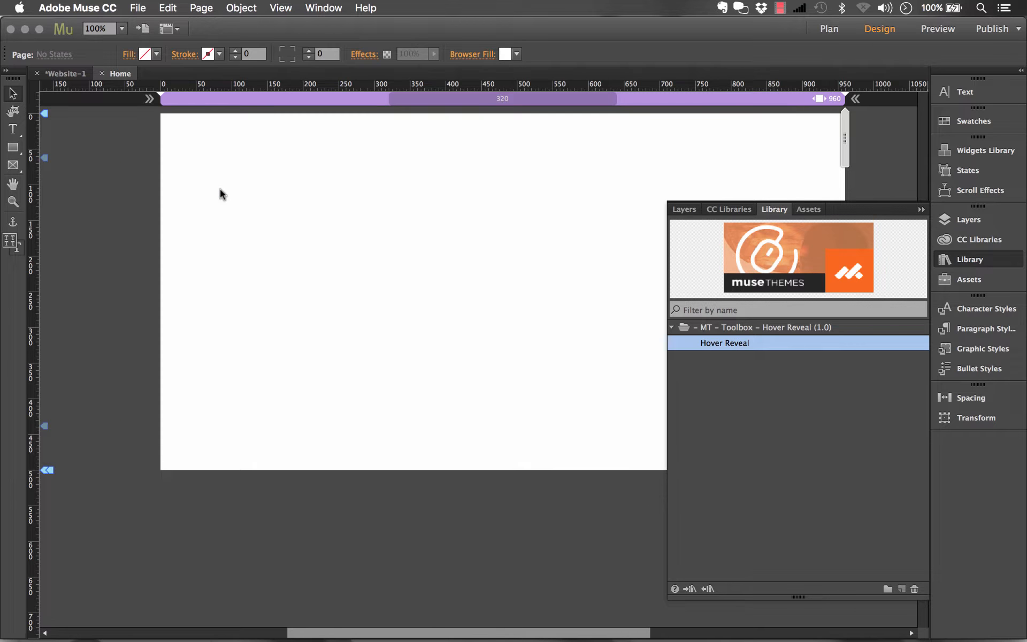
left_click(970, 259)
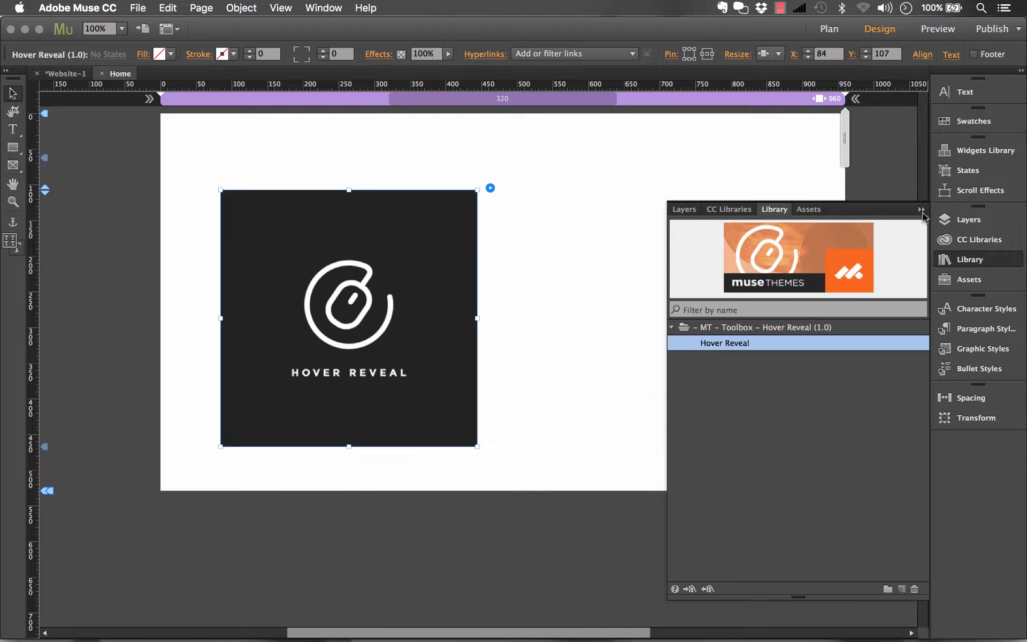
left_click(921, 210)
left_click(608, 331)
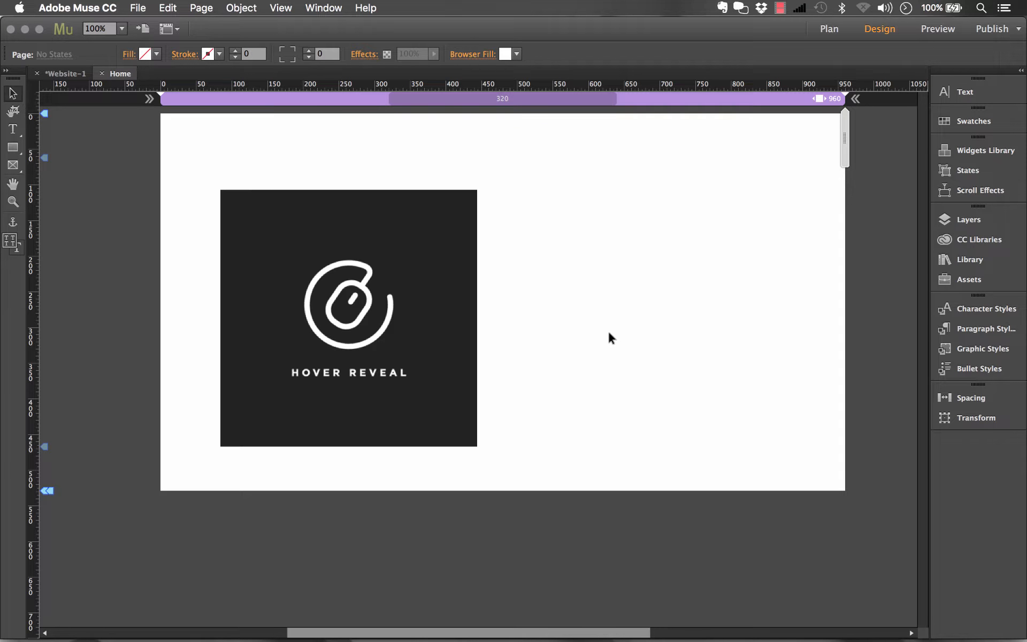
left_click_drag(394, 291, 435, 291)
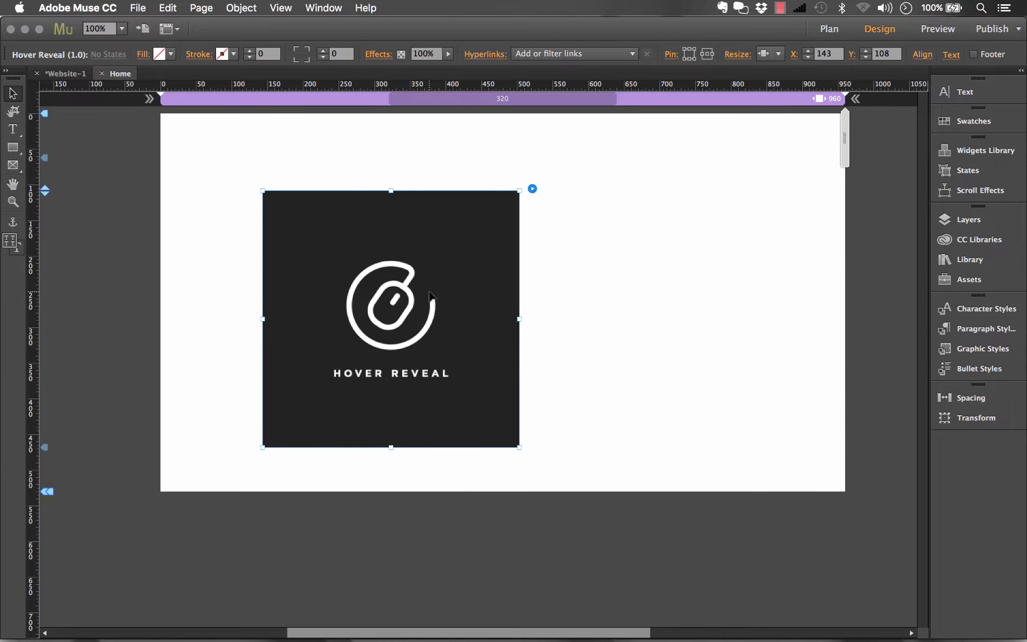
- Add img1.jpg from the Demo folder as the Hover Reveal widget's image file, checking its preview first
left_click(533, 190)
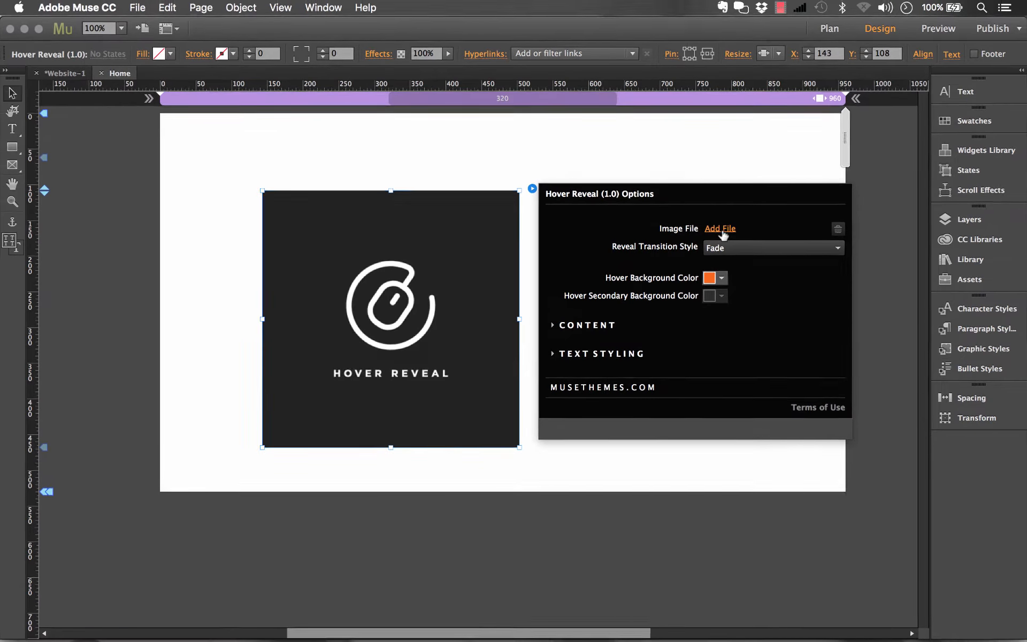
left_click(723, 231)
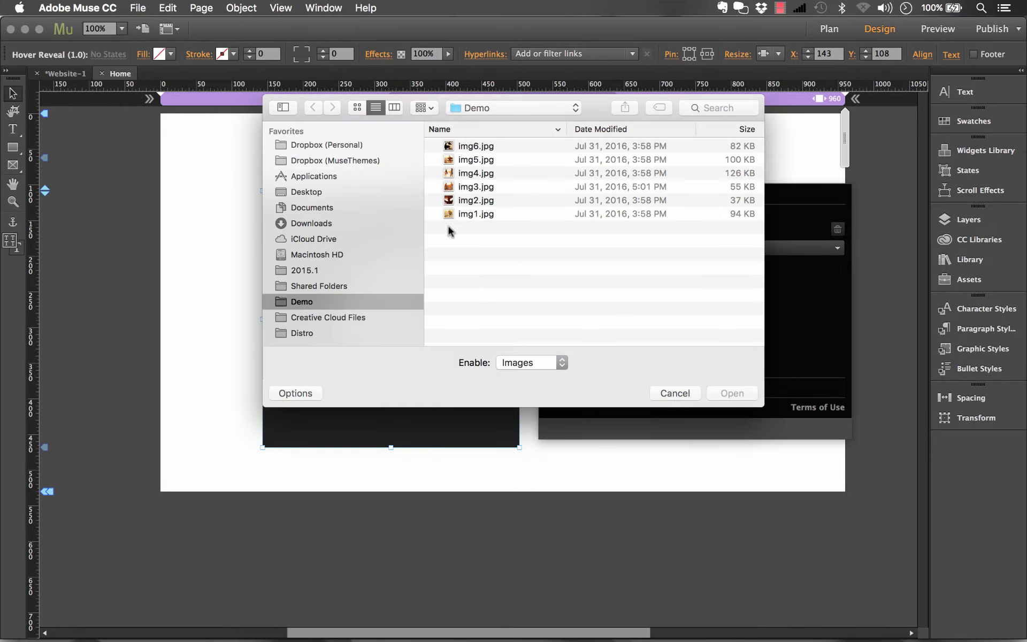
left_click(470, 214)
key("space")
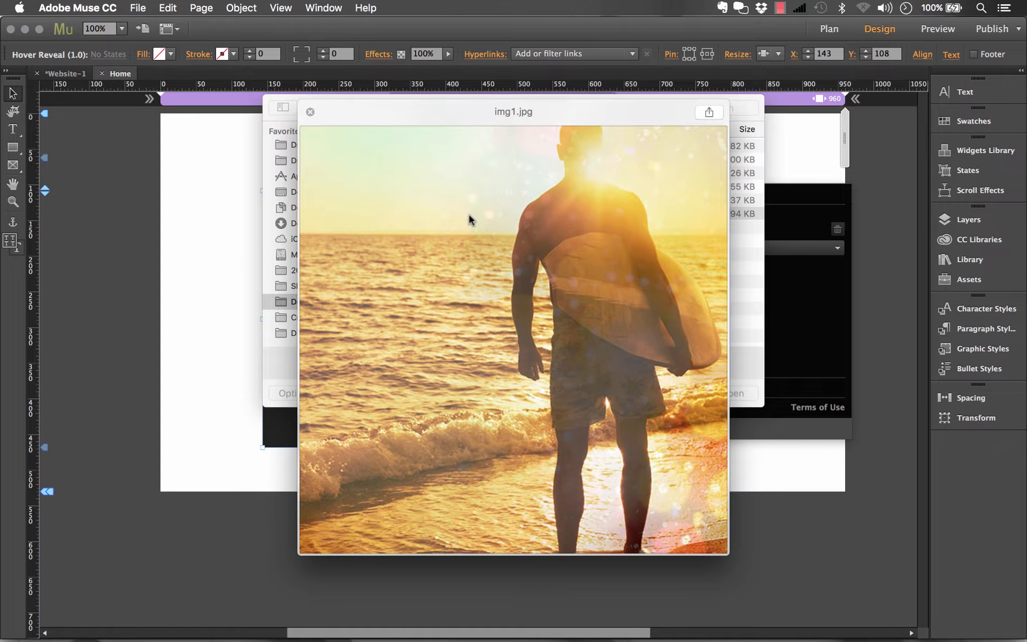
key("space")
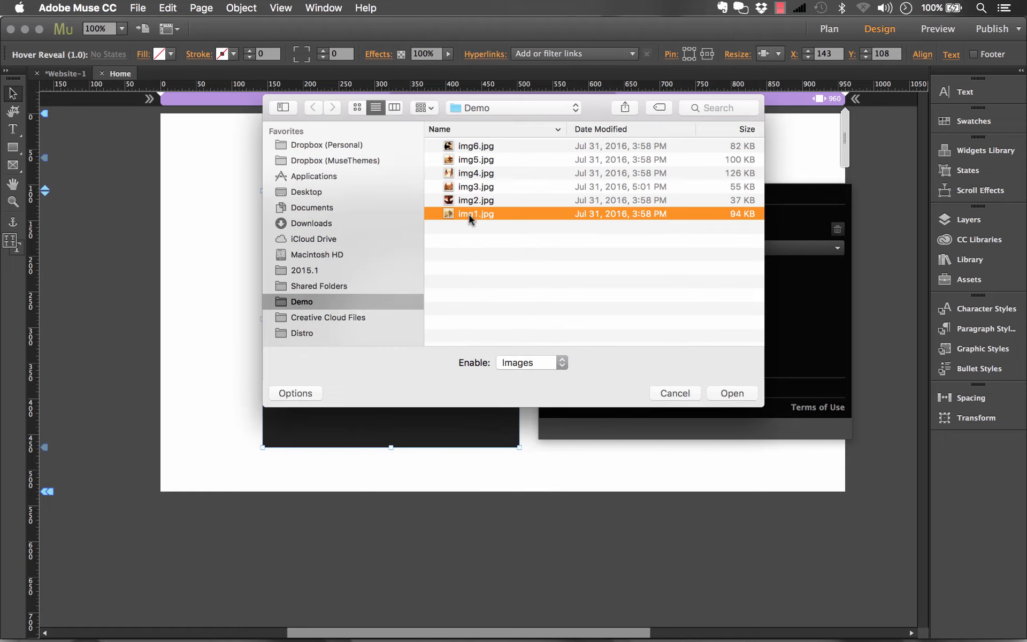
left_click(731, 393)
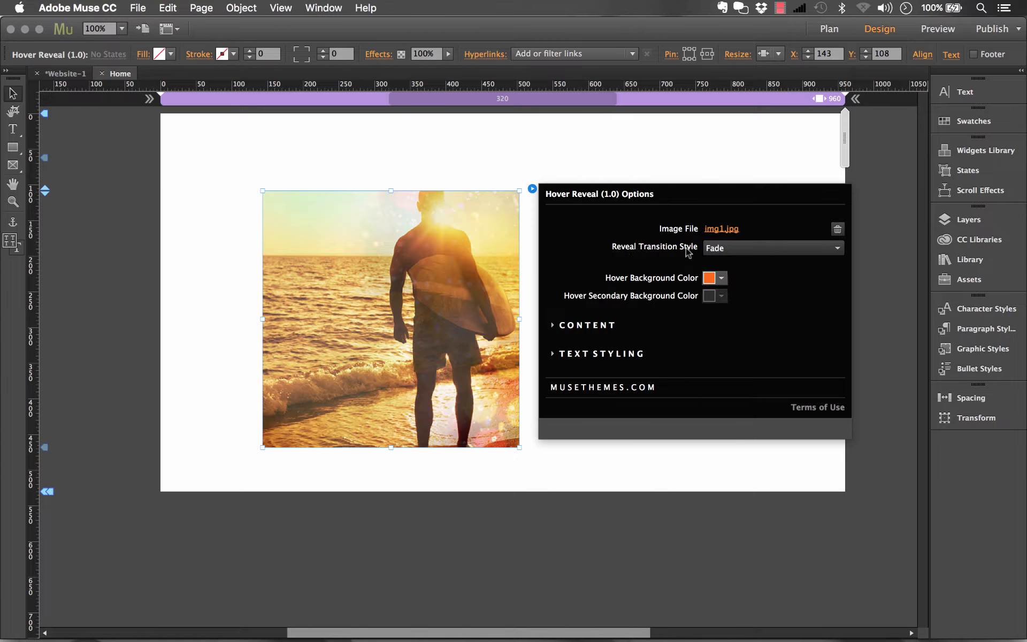
- Set the widget's Reveal Transition Style to Hinge Up
left_click(736, 251)
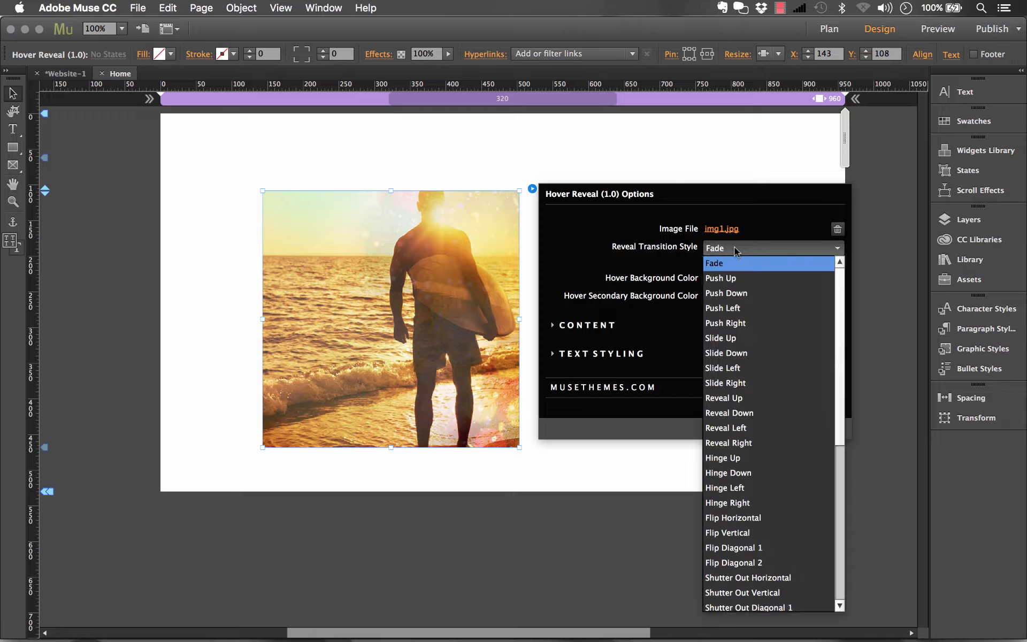
scroll(755, 323, "down", 5)
scroll(755, 322, "up", 5)
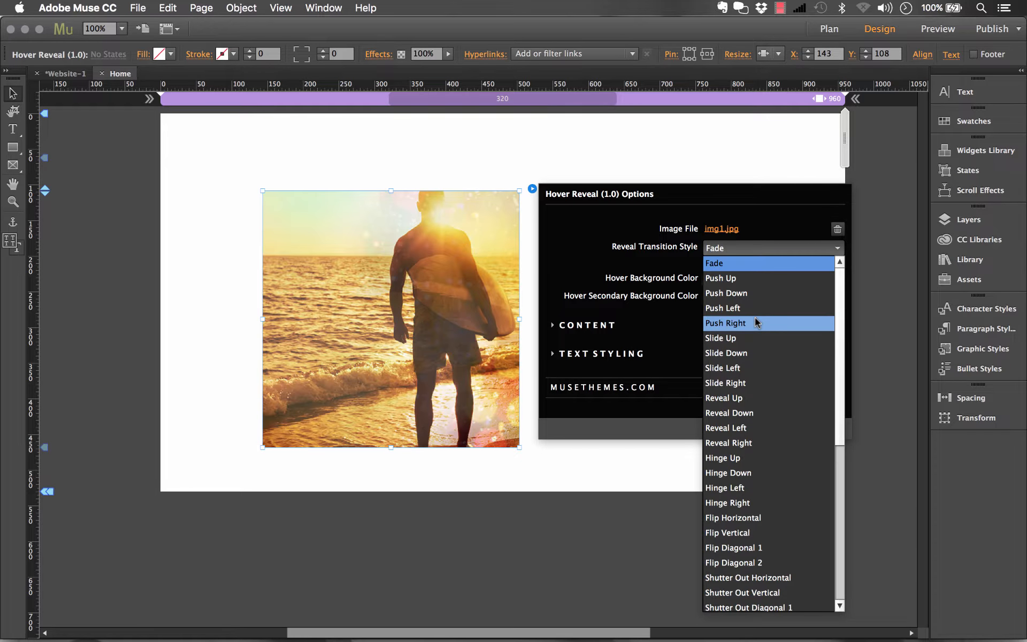
left_click(721, 459)
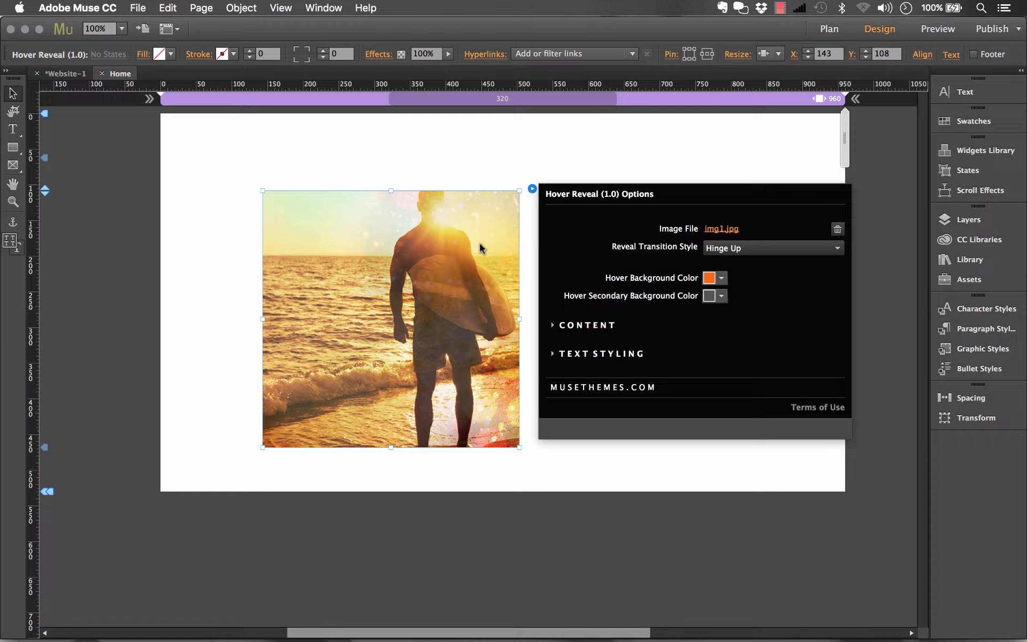
- Preview the page in the browser and test the hover transition on the surfer image
left_click(324, 145)
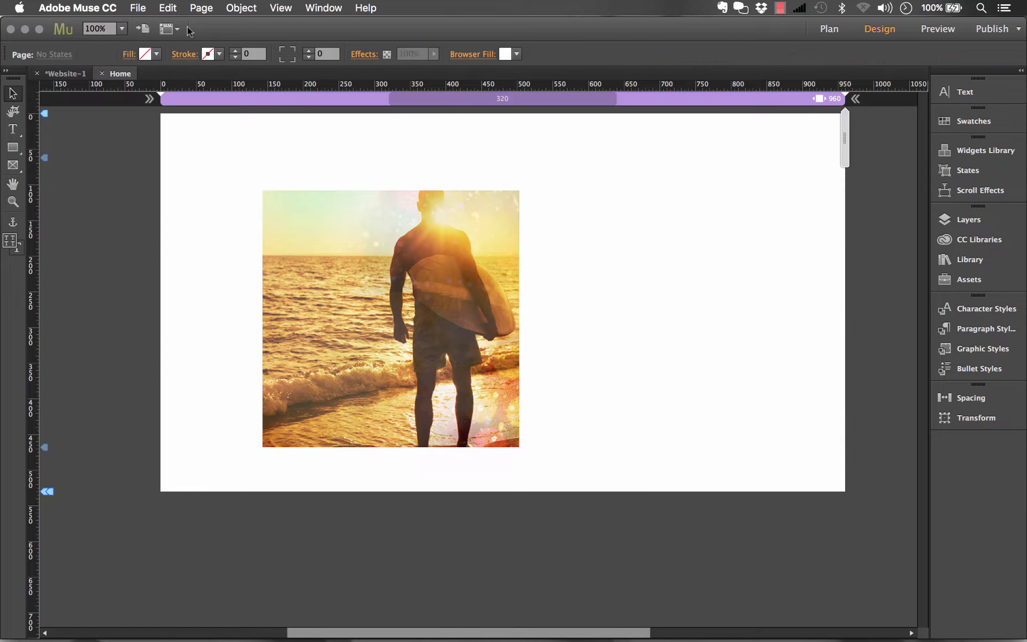
left_click(137, 8)
left_click(209, 236)
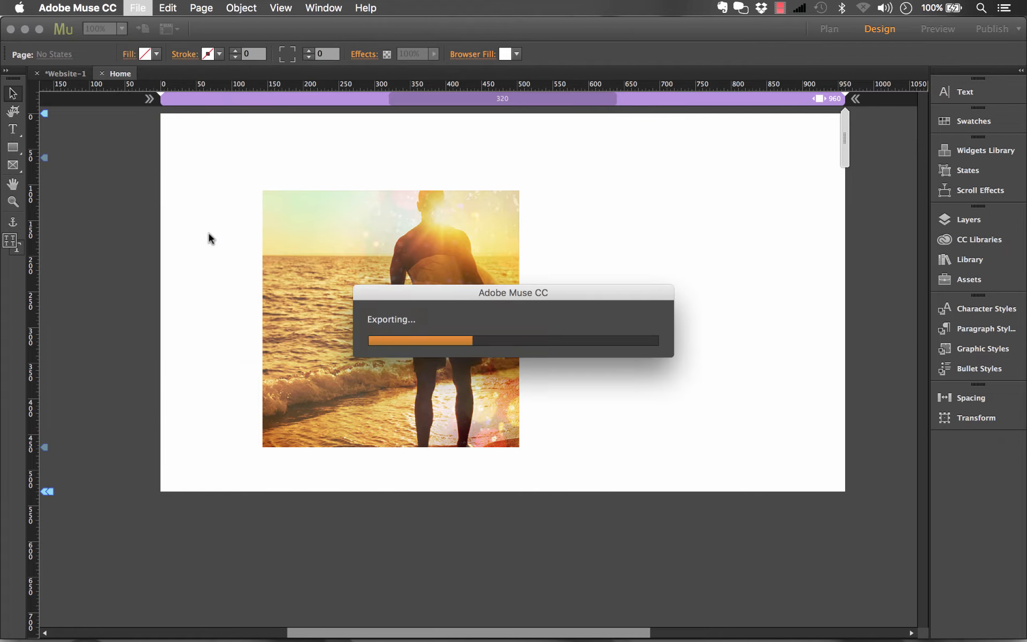
mouse_move(385, 270)
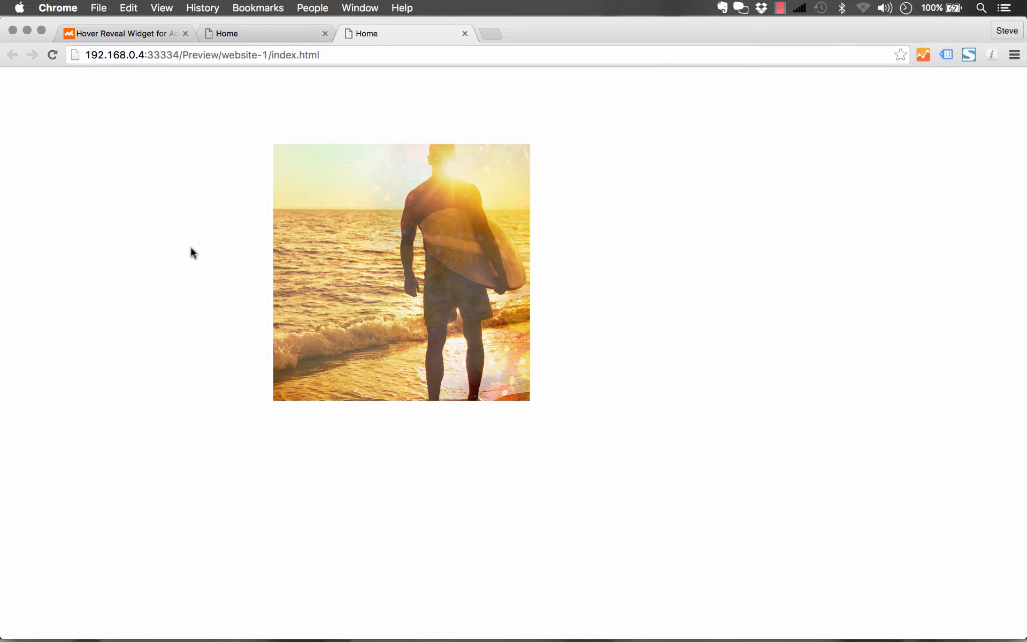
mouse_move(328, 282)
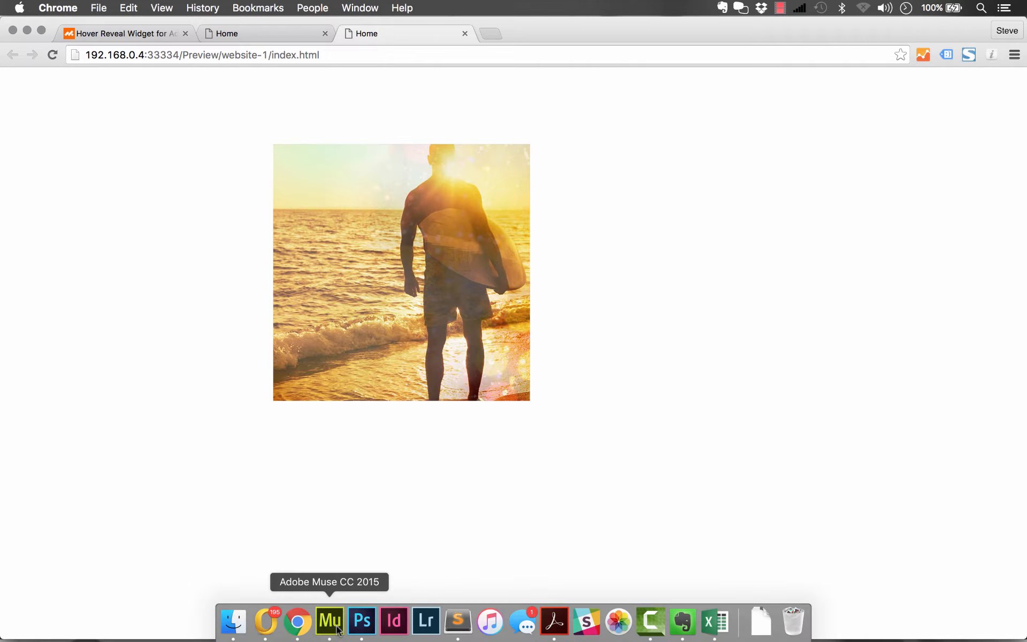
- Switch back to Adobe Muse and review the Hover Reveal widget's content settings and its Content Alignment choices
left_click(333, 622)
left_click(532, 190)
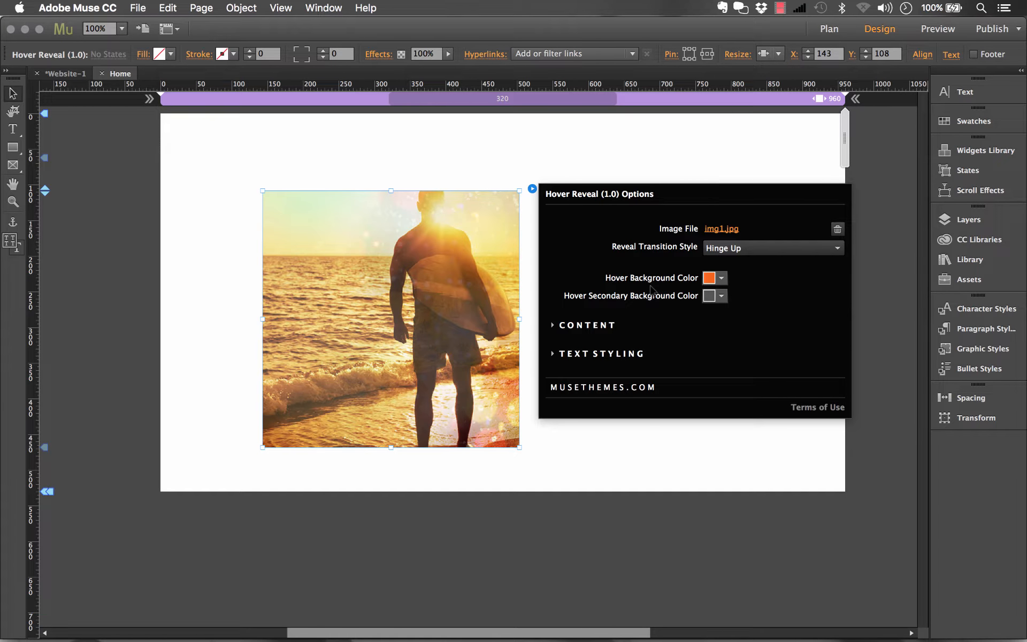
left_click(553, 326)
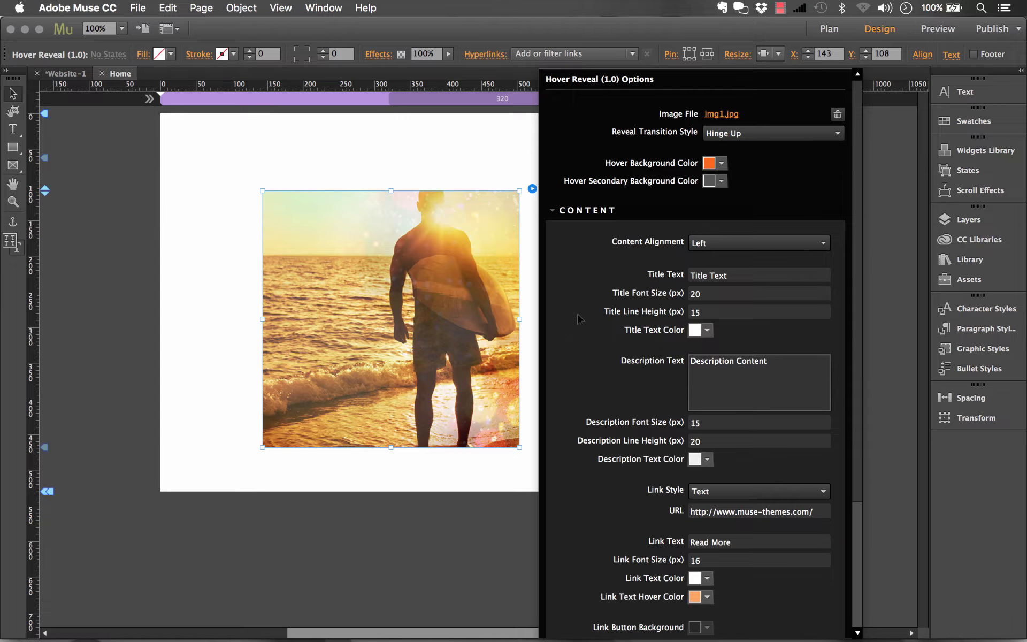
left_click_drag(858, 138, 854, 203)
scroll(854, 201, "down", 1)
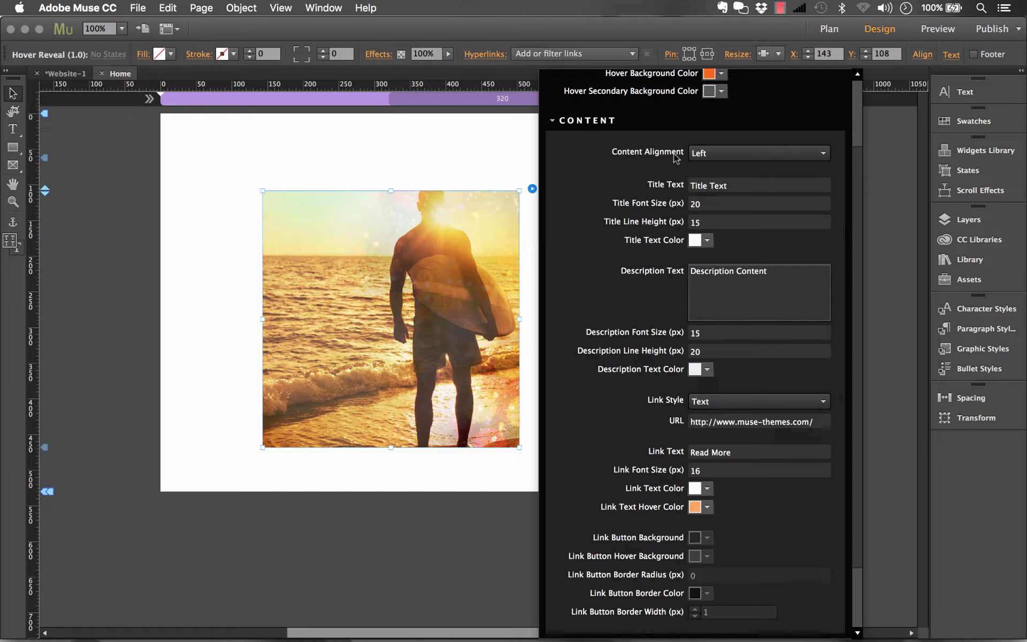
left_click(719, 156)
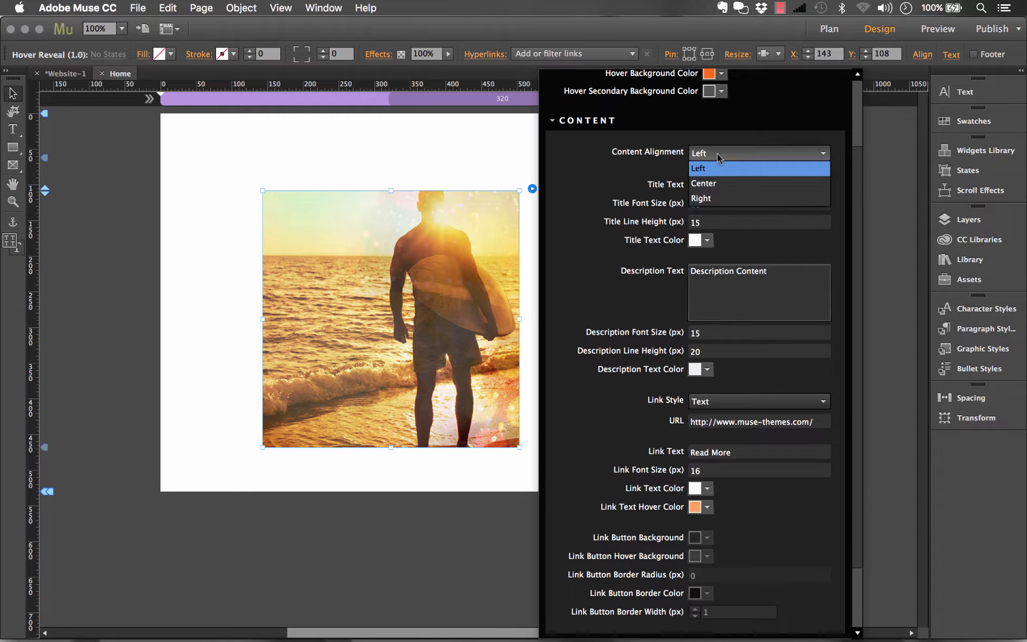
left_click(643, 176)
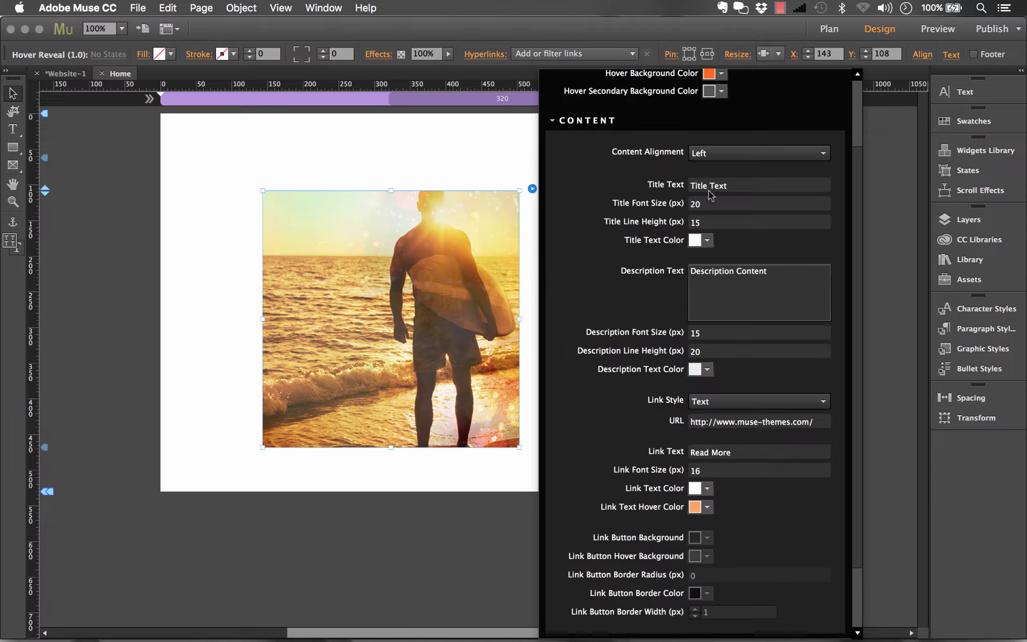
- Set the Hover Reveal widget's title text to "Hover Reveal" with a font size of 30 px
left_click(747, 185)
type("Hover ")
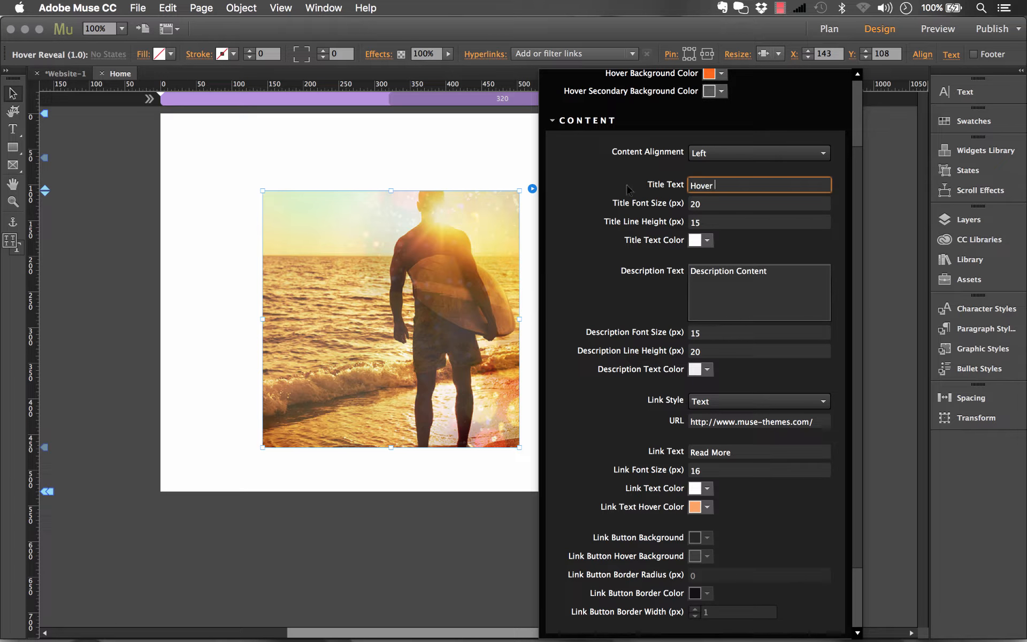
type("Reveal")
key("Return")
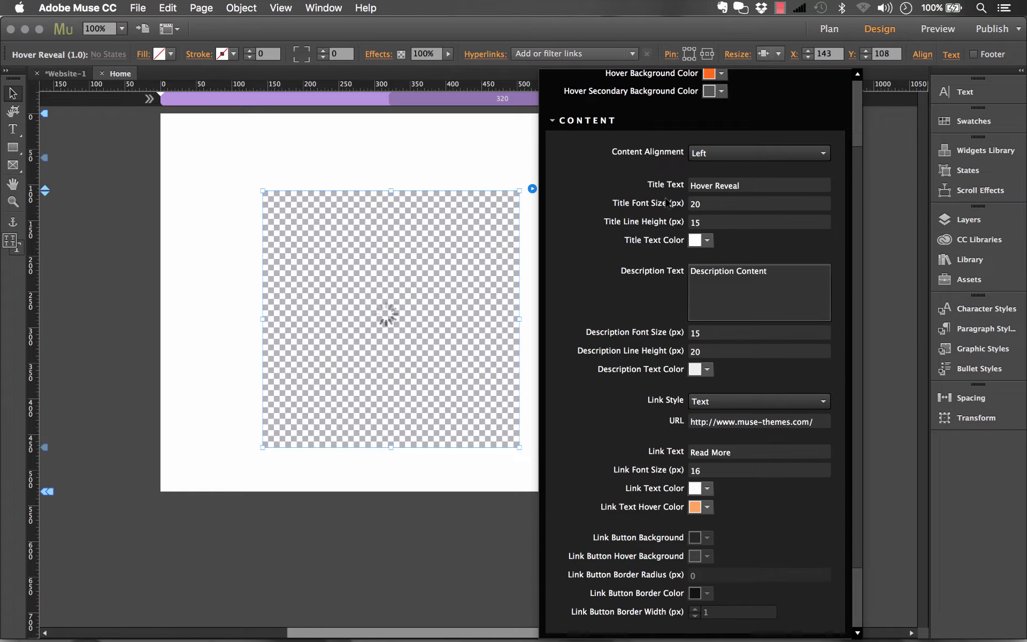
key("Tab")
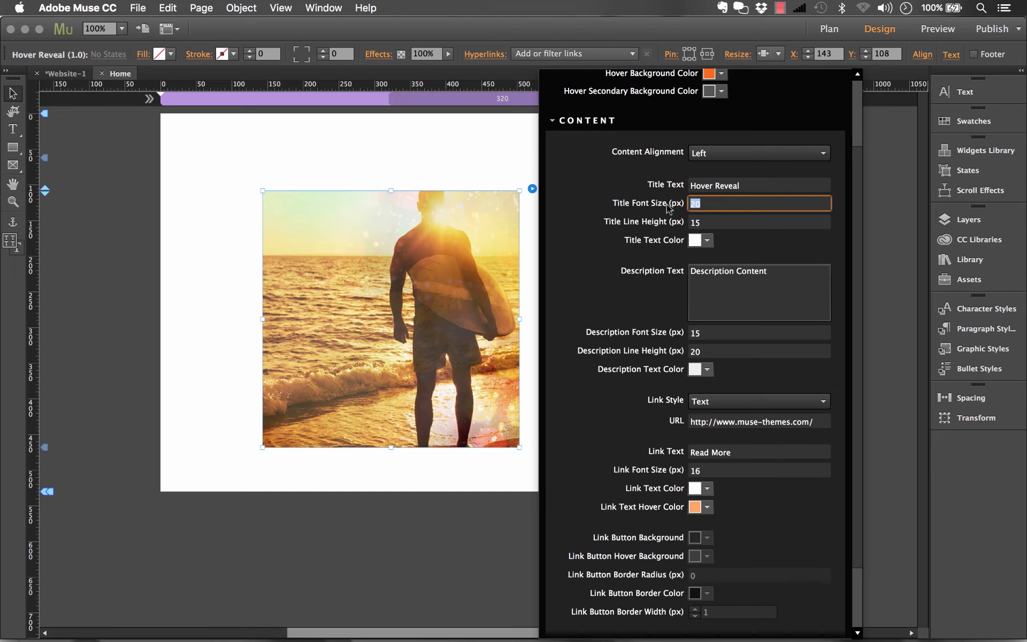
type("30")
key("Return")
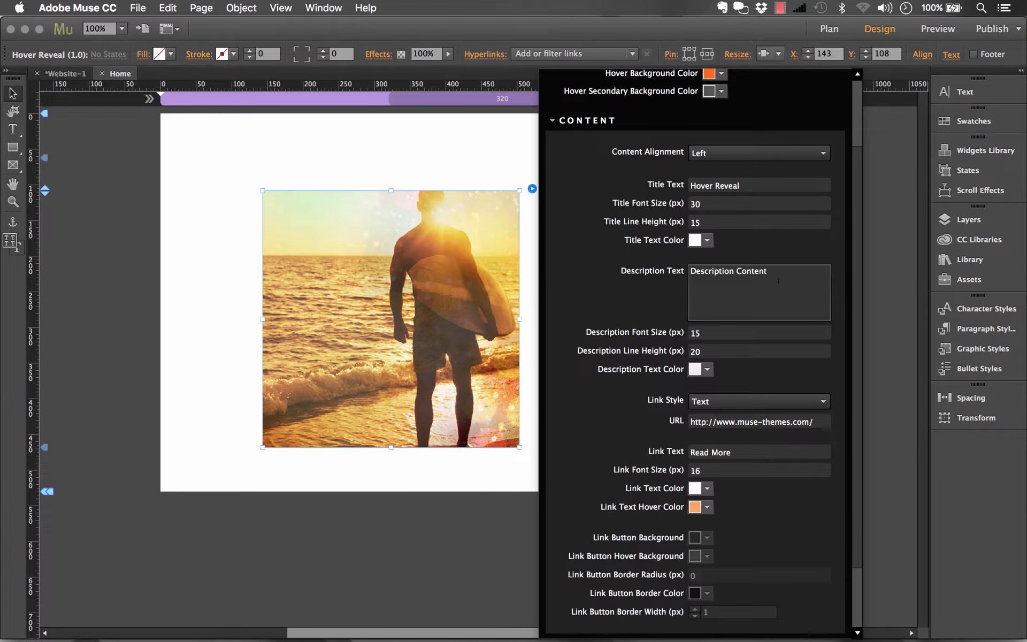
- Set the description text to "A brand new widget from MuseThemes.com" with a font size of 16 px
left_click(788, 277)
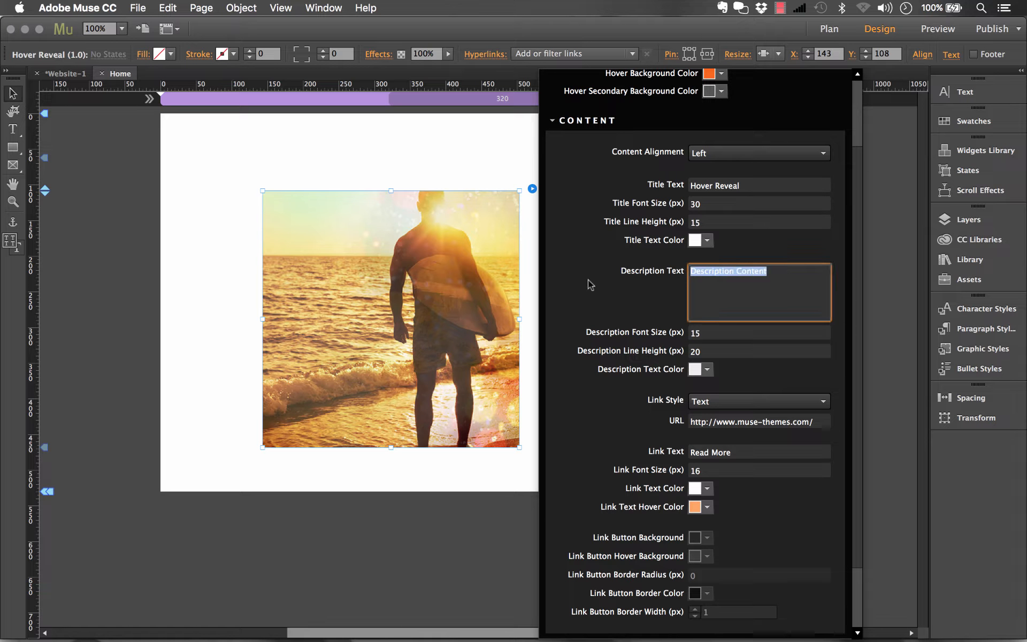
type("A nr")
key("BackSpace")
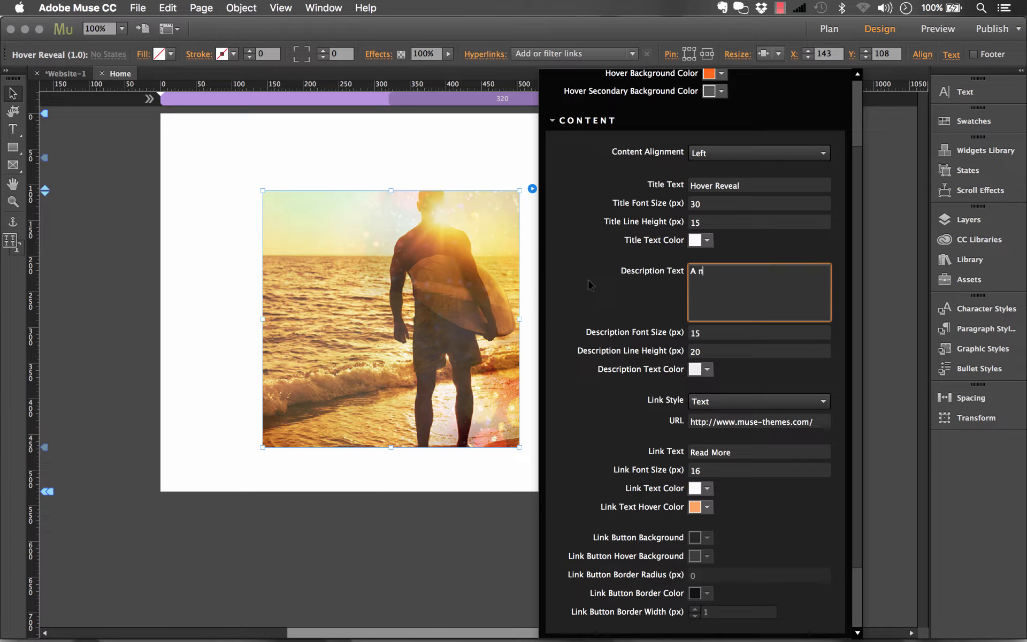
type("brand new widget from MuseThemes.com")
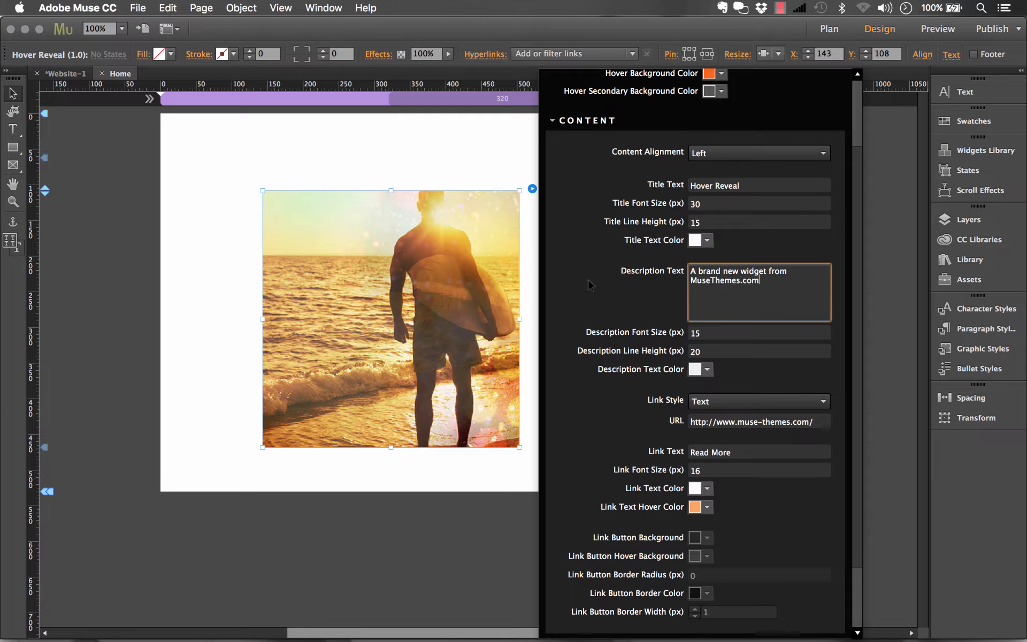
left_click(589, 283)
left_click(713, 331)
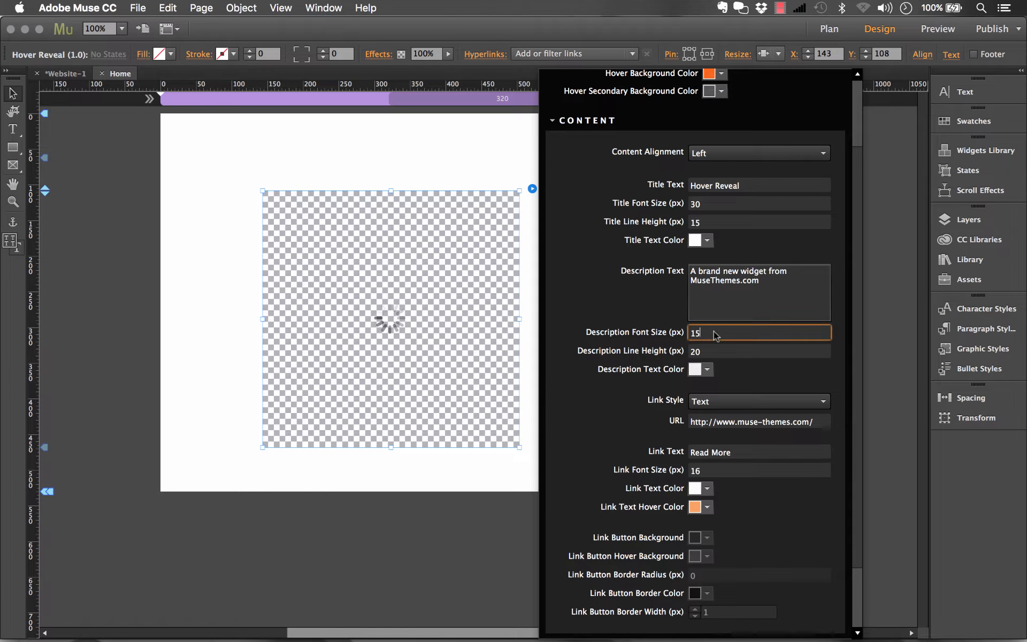
key("BackSpace")
type("6")
key("Return")
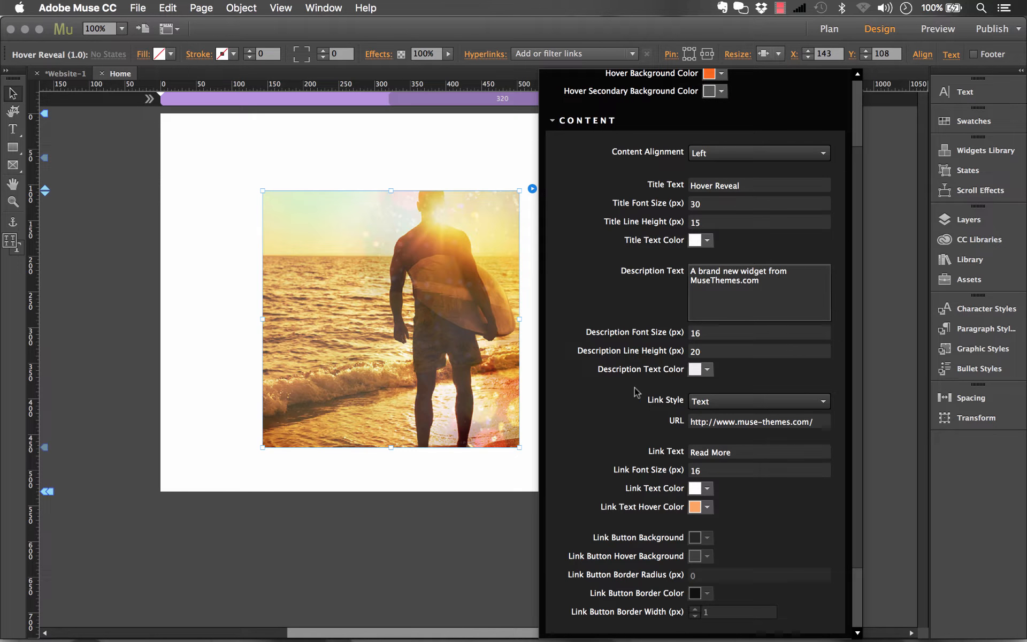
- Change the widget's Link Style to Button
scroll(855, 406, "down", 3)
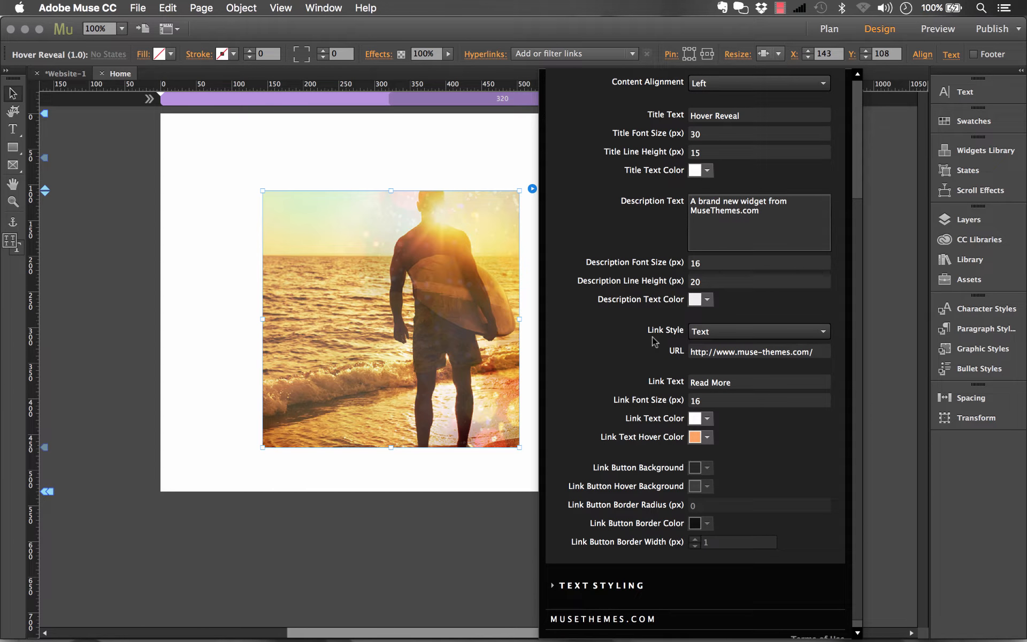
left_click(696, 334)
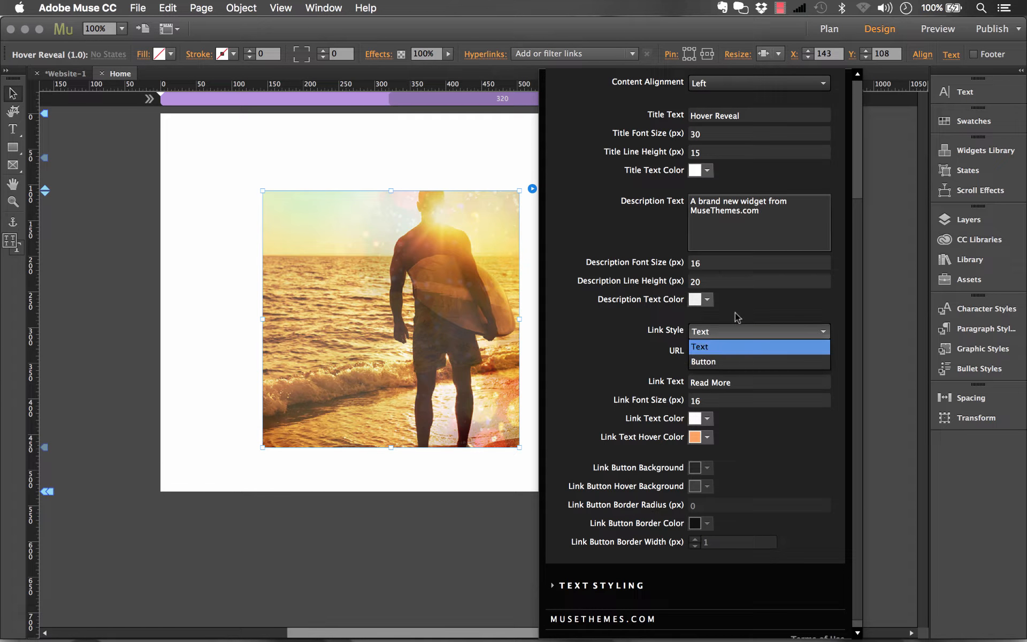
left_click(714, 336)
left_click(715, 335)
left_click(712, 361)
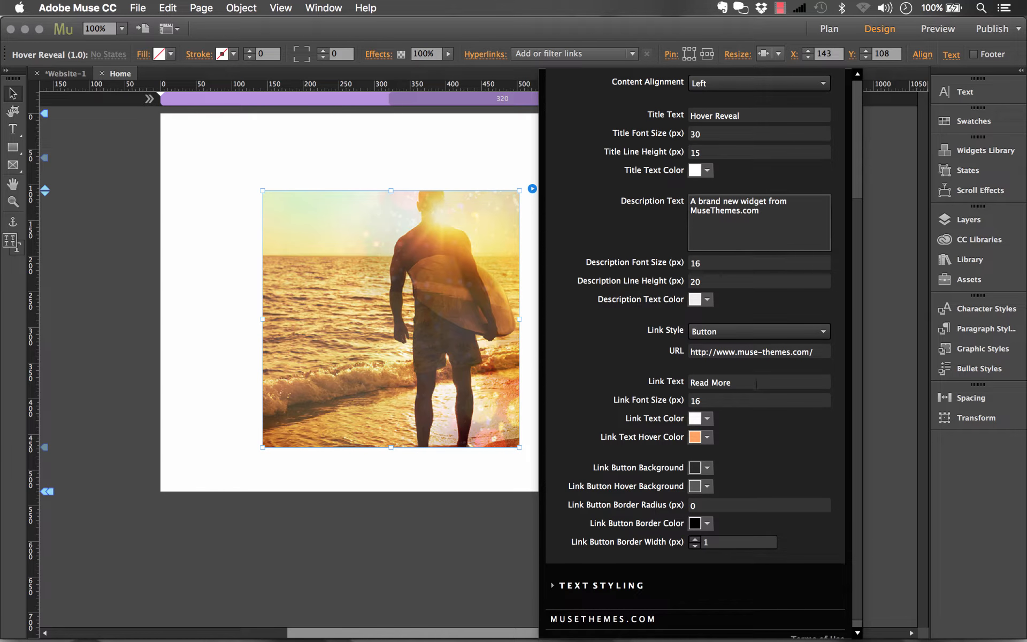
- Set the link text to "Download" with a link font size of 18 px
left_click(756, 383)
key("BackSpace")
type("Download")
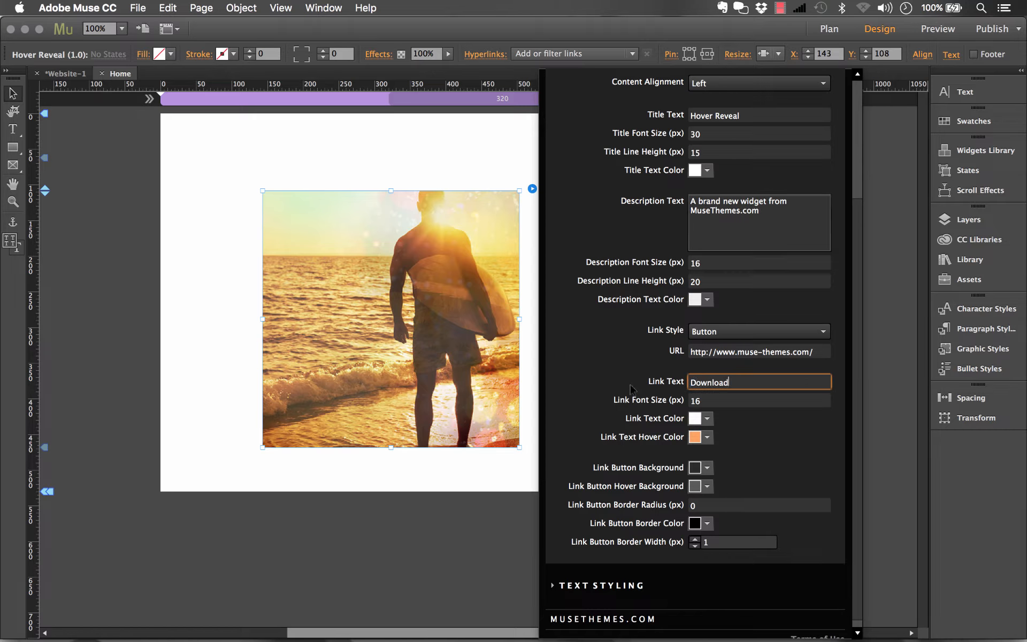
key("Return")
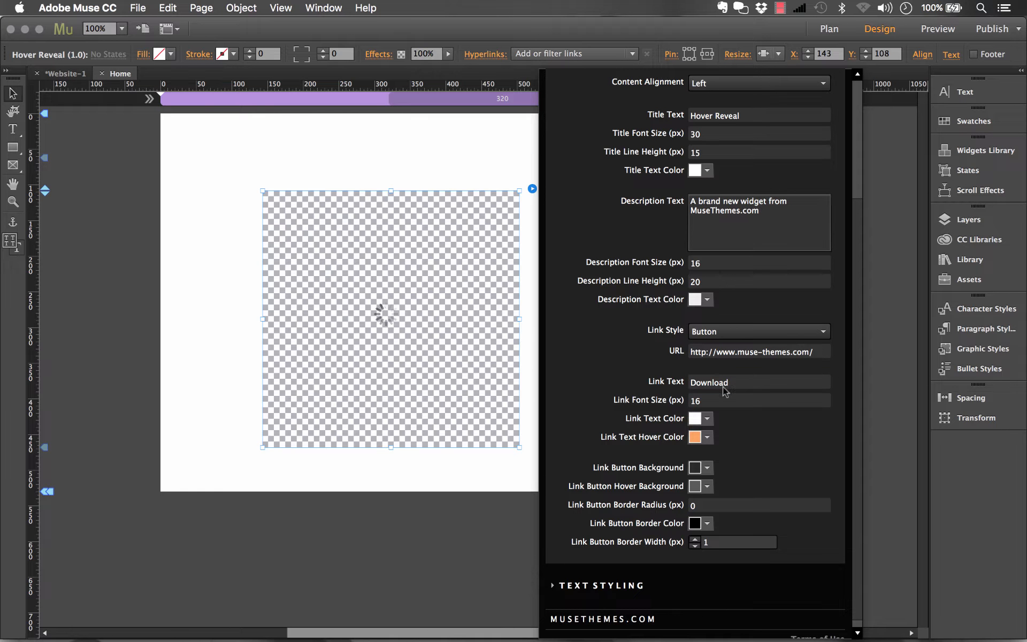
left_click(711, 398)
key("BackSpace")
type("8")
key("Return")
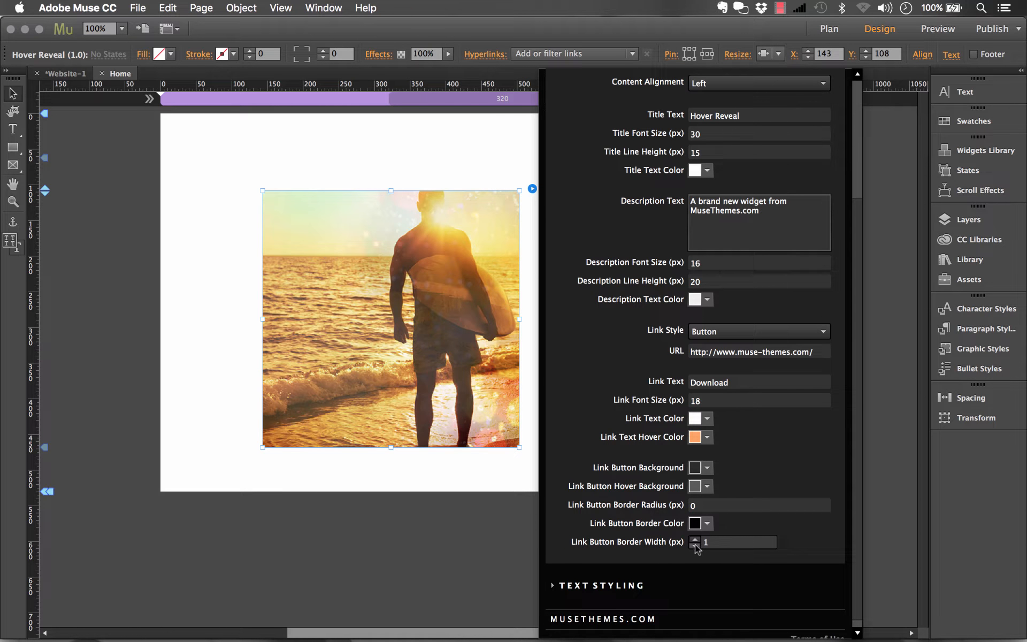
- Preview the page in the browser and test the title, description and Download button revealed on hover
left_click(474, 476)
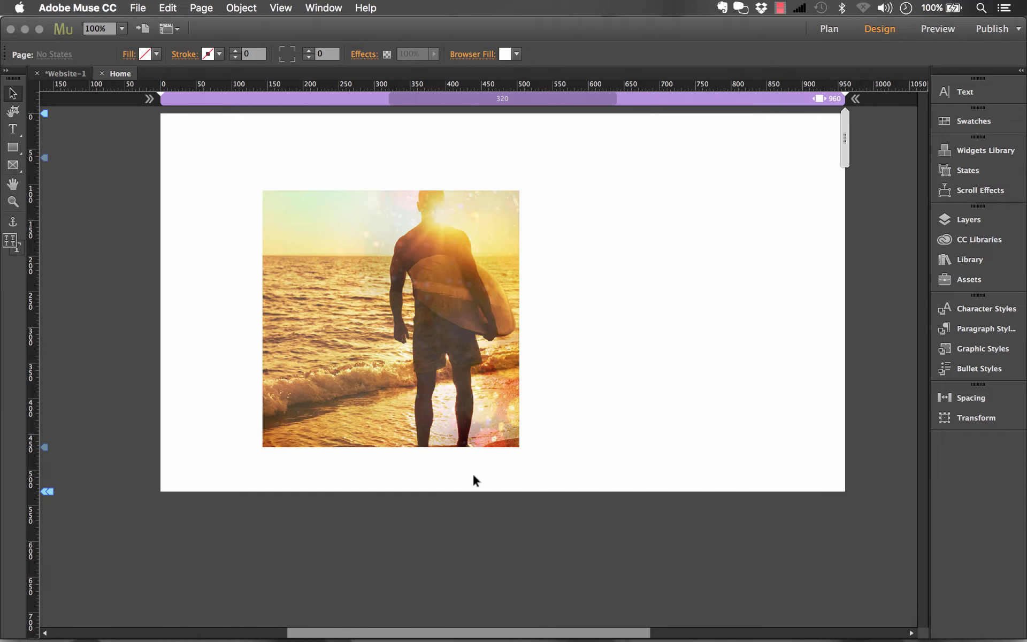
left_click(137, 8)
left_click(226, 236)
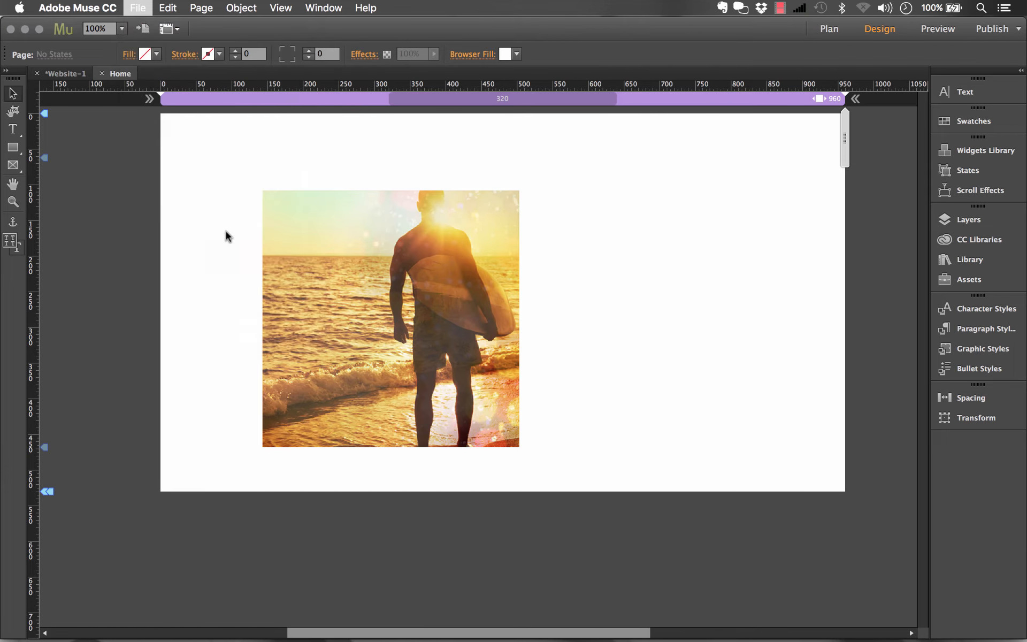
mouse_move(528, 271)
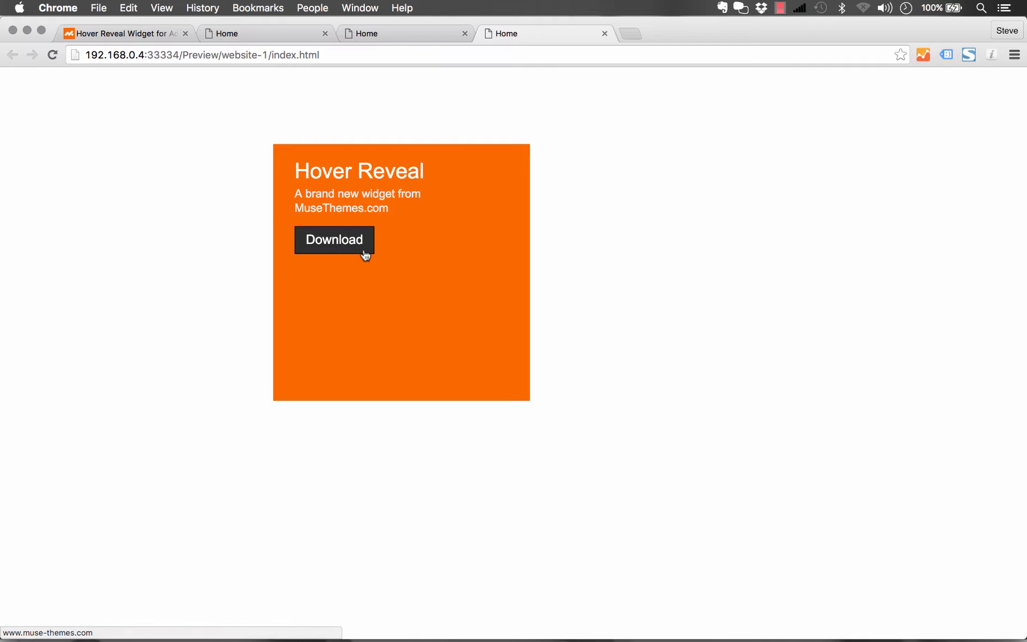
- Switch back to Adobe Muse and review the Hover Reveal widget's Content settings, collapsing the section when done
left_click(317, 627)
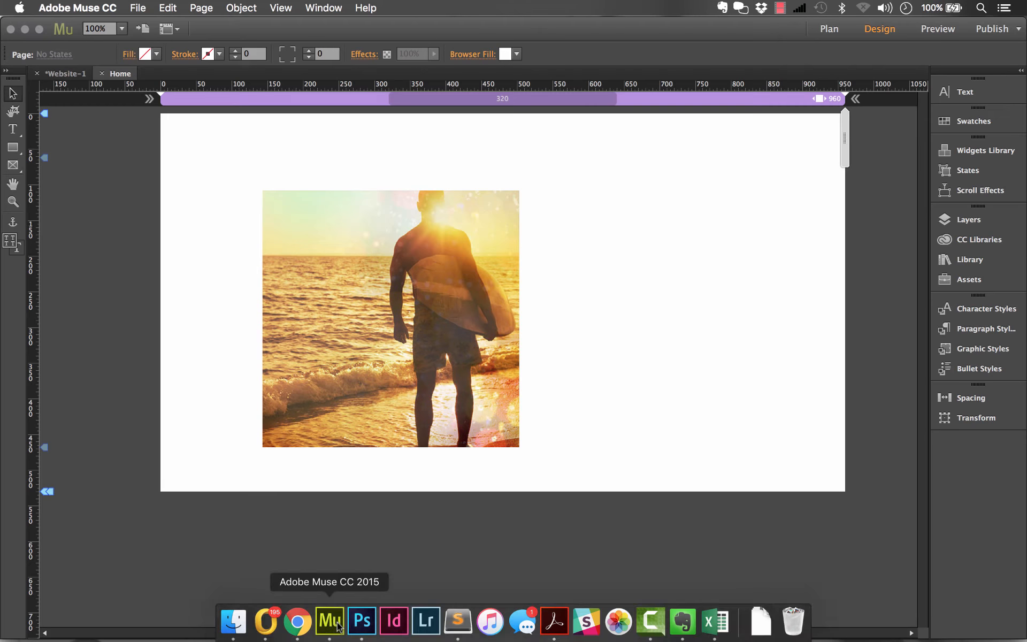
left_click(491, 246)
left_click(532, 188)
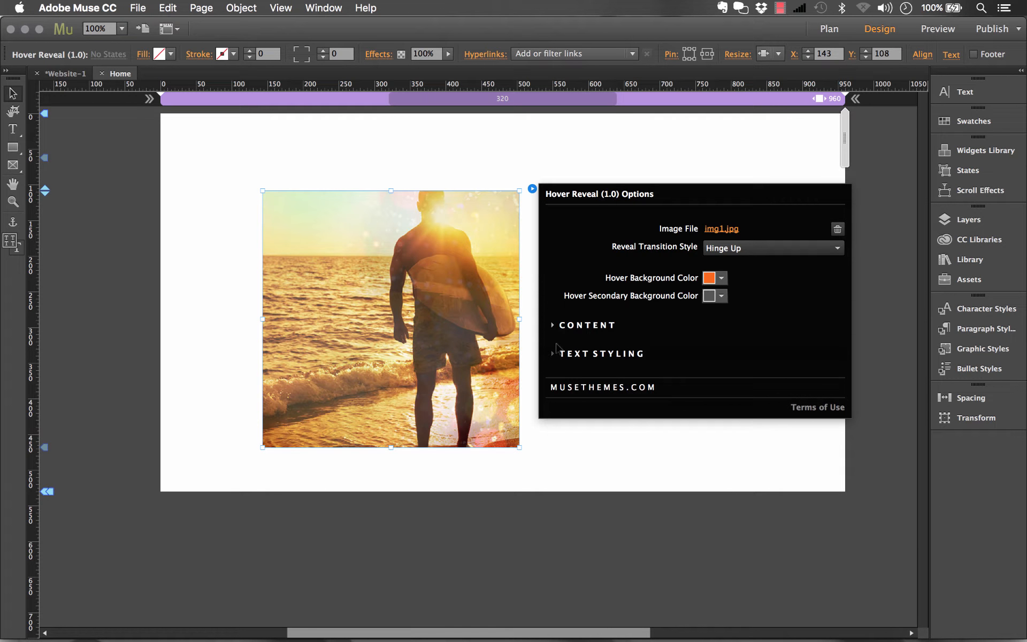
left_click(554, 326)
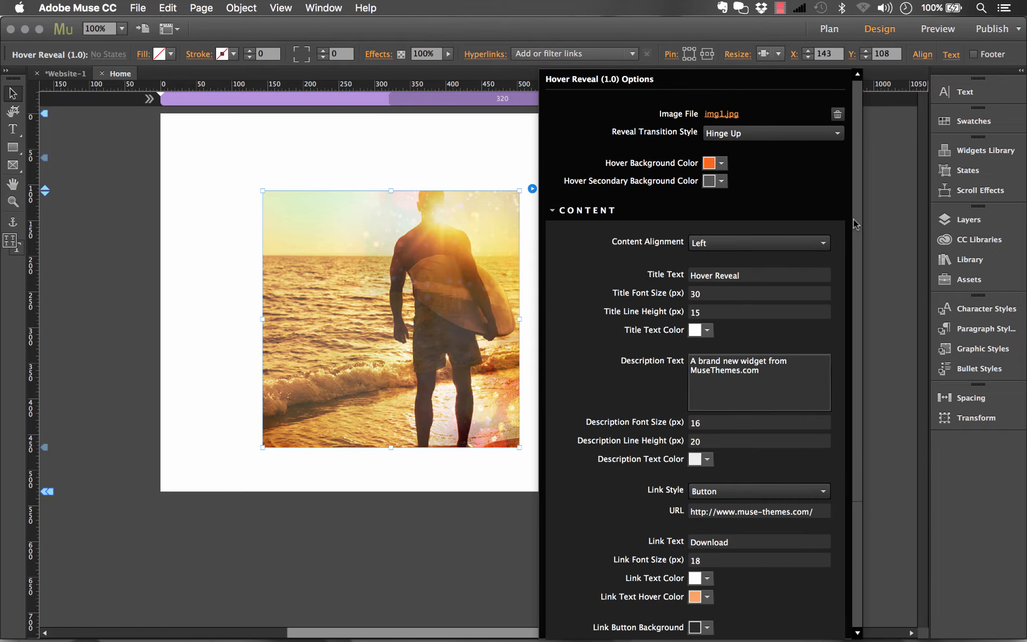
scroll(853, 220, "down", 3)
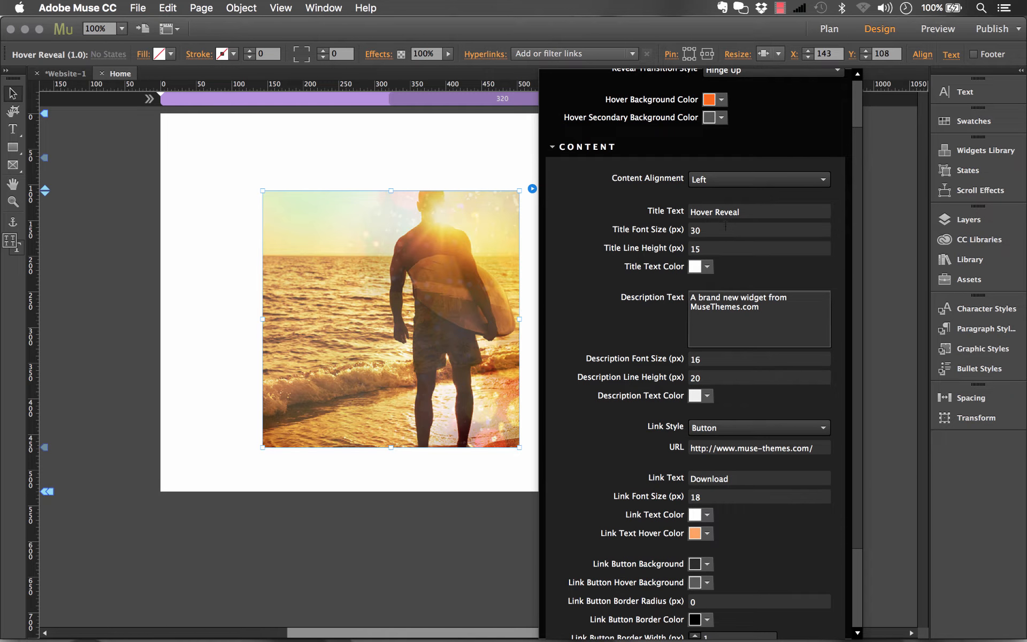
left_click(558, 148)
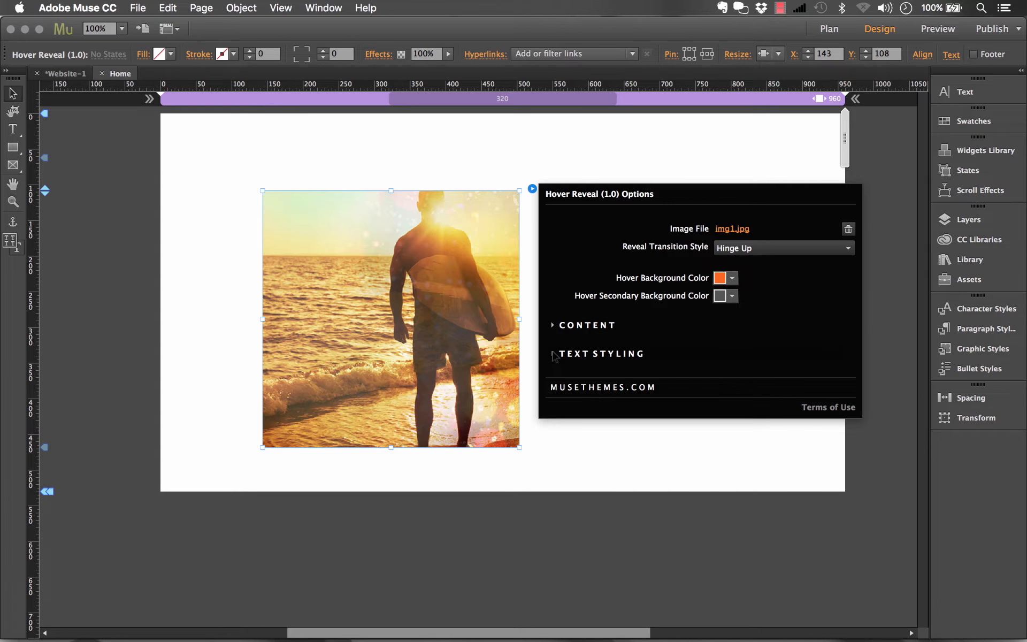
- Examine the widget's Text Styling settings, including the Title Font Style and Title Text Decoration choices
left_click(555, 355)
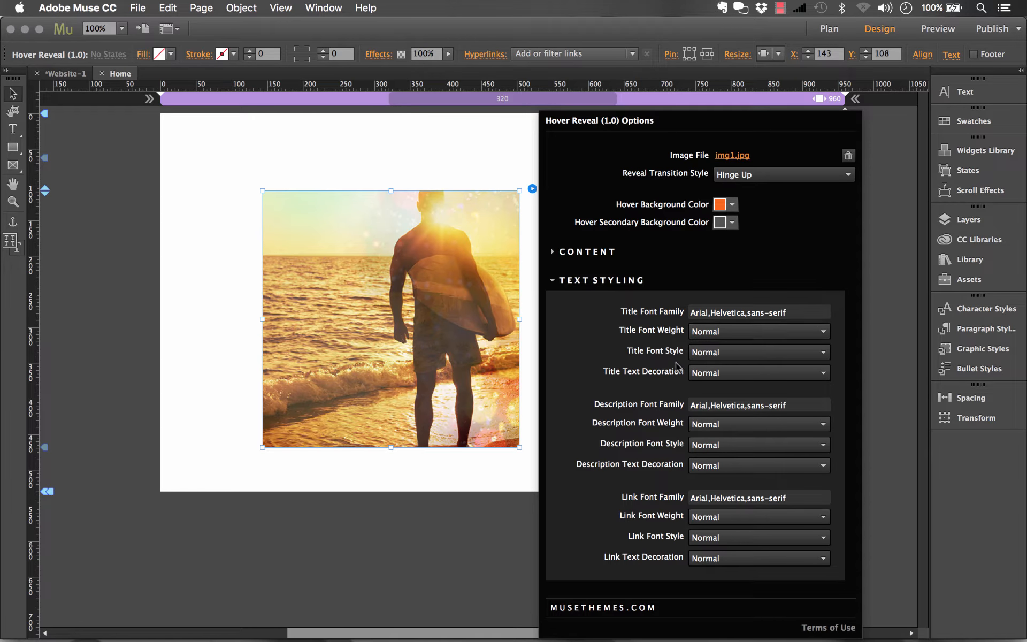
left_click(717, 352)
left_click(712, 367)
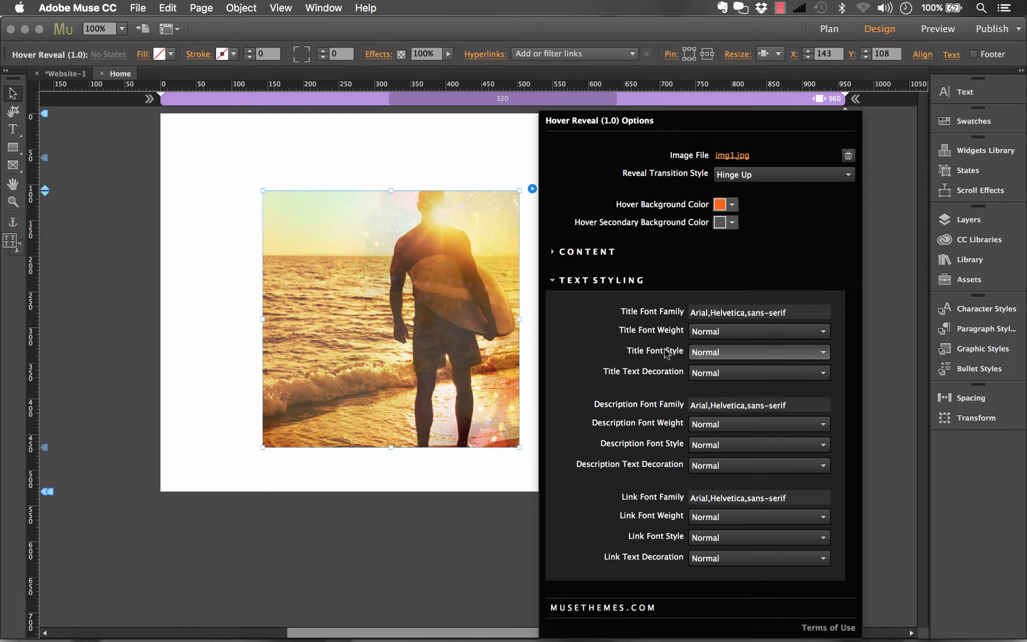
left_click(711, 375)
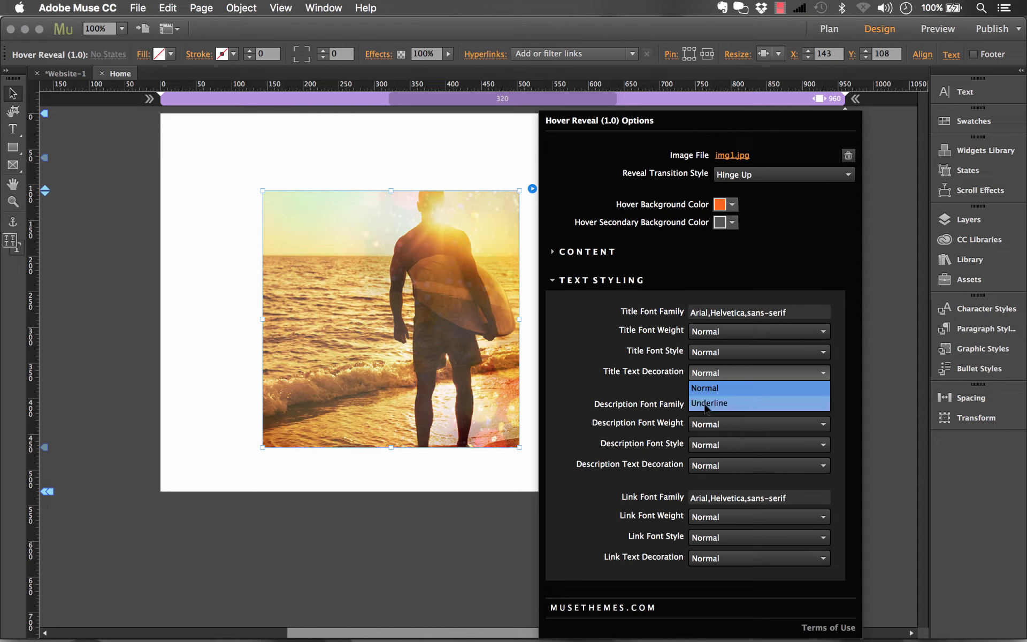
left_click(616, 383)
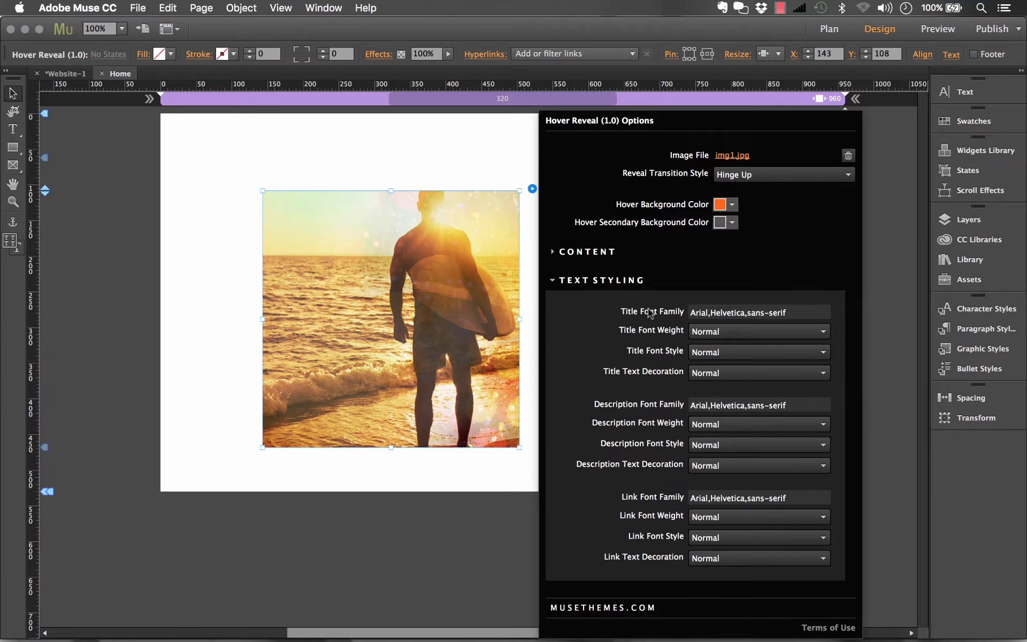
left_click(554, 281)
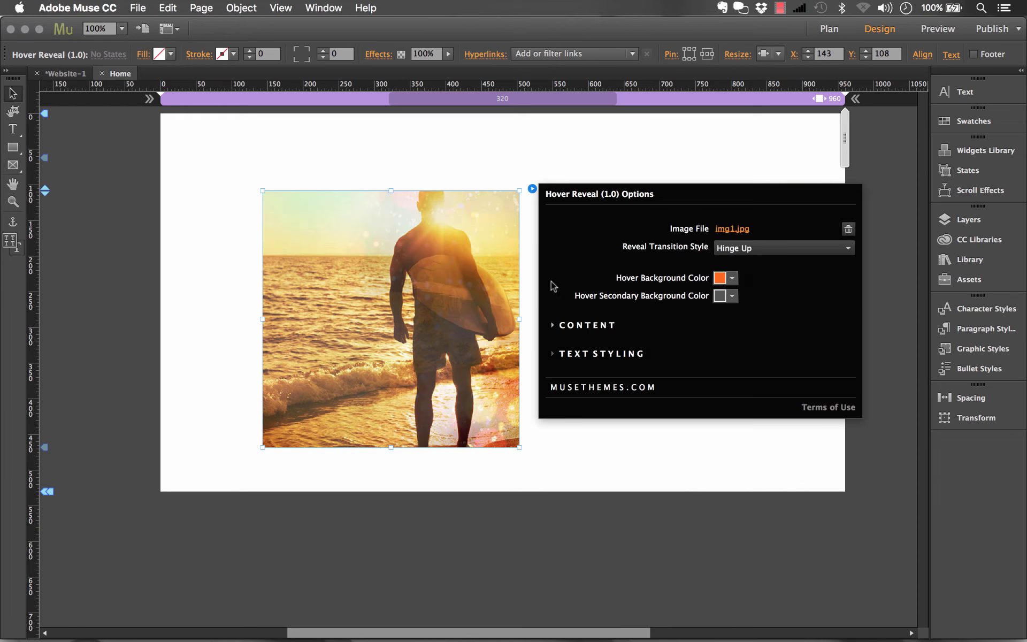
- Move the Hover Reveal widget to X 300, Y 80 on the page and preview the page in the browser
left_click(444, 260)
left_click_drag(400, 254, 511, 238)
left_click(138, 7)
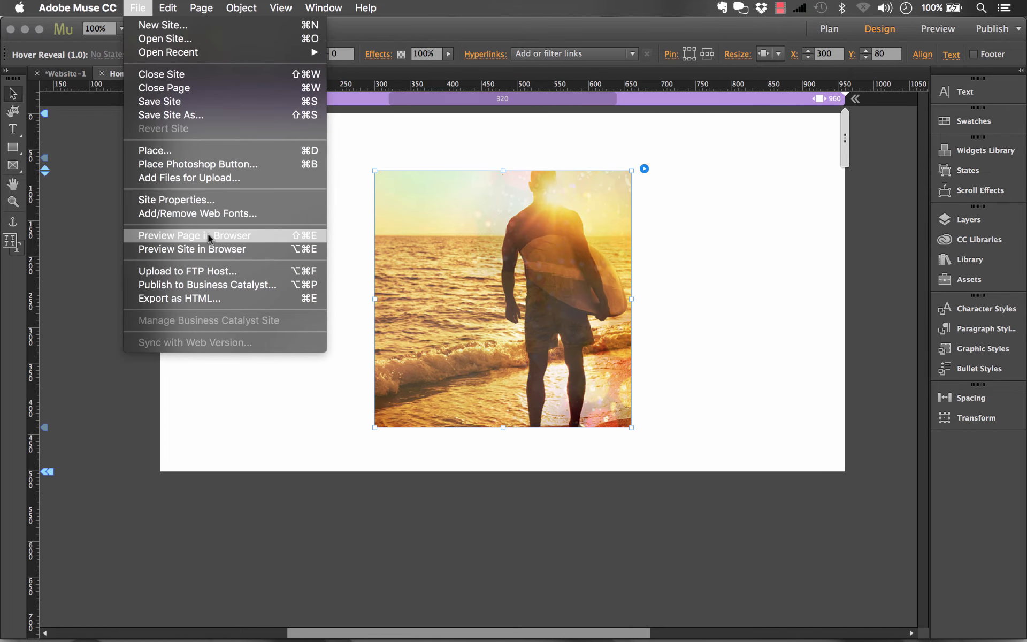
left_click(210, 236)
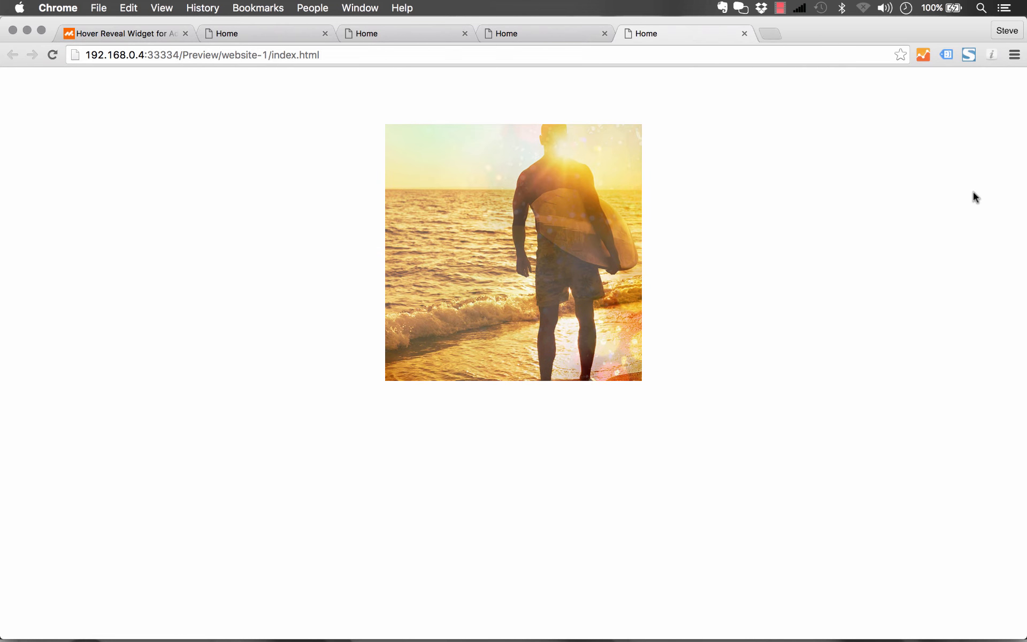
- Narrow and widen the browser window to test how the widget scales, checking its hover content at the smaller widths
left_click_drag(1024, 191, 351, 293)
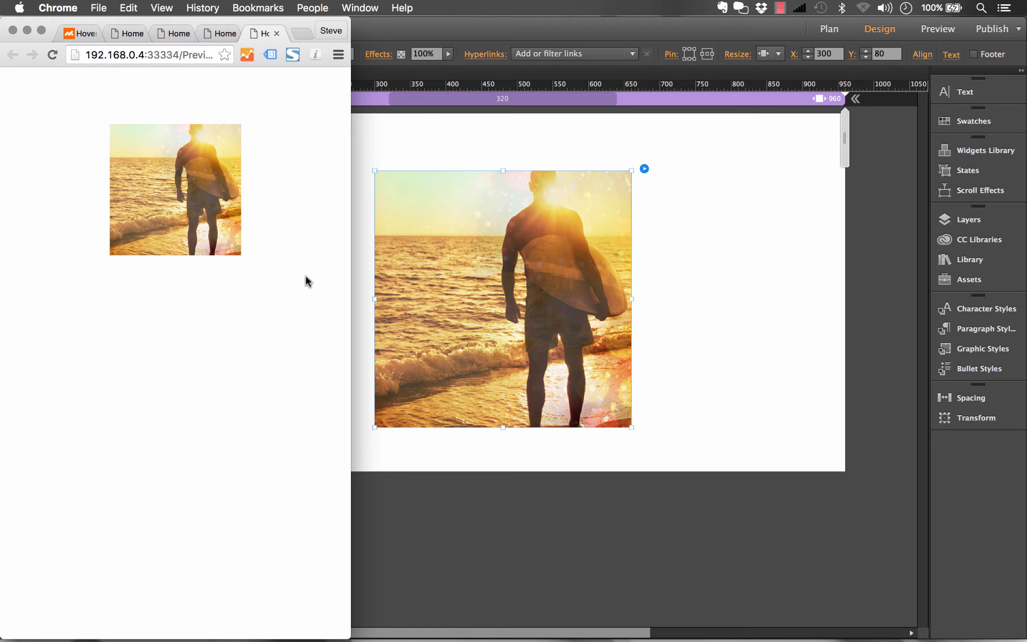
mouse_move(216, 218)
left_click_drag(351, 238, 532, 261)
mouse_move(314, 259)
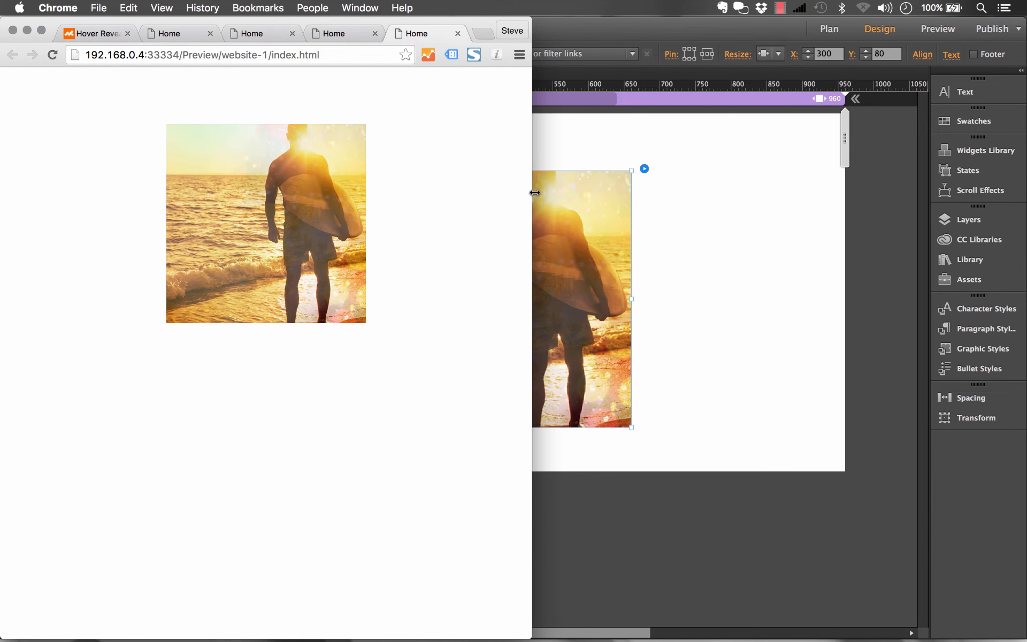
left_click_drag(535, 192, 409, 195)
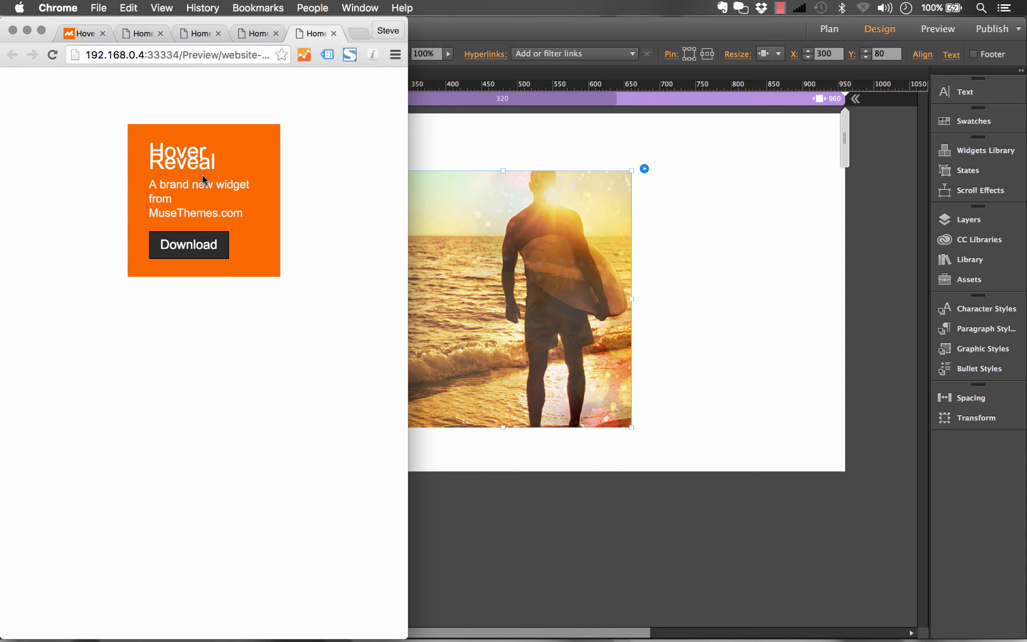
- Switch back to Adobe Muse and set the selected Hover Reveal widget's Resize option to None
left_click(461, 136)
left_click(519, 213)
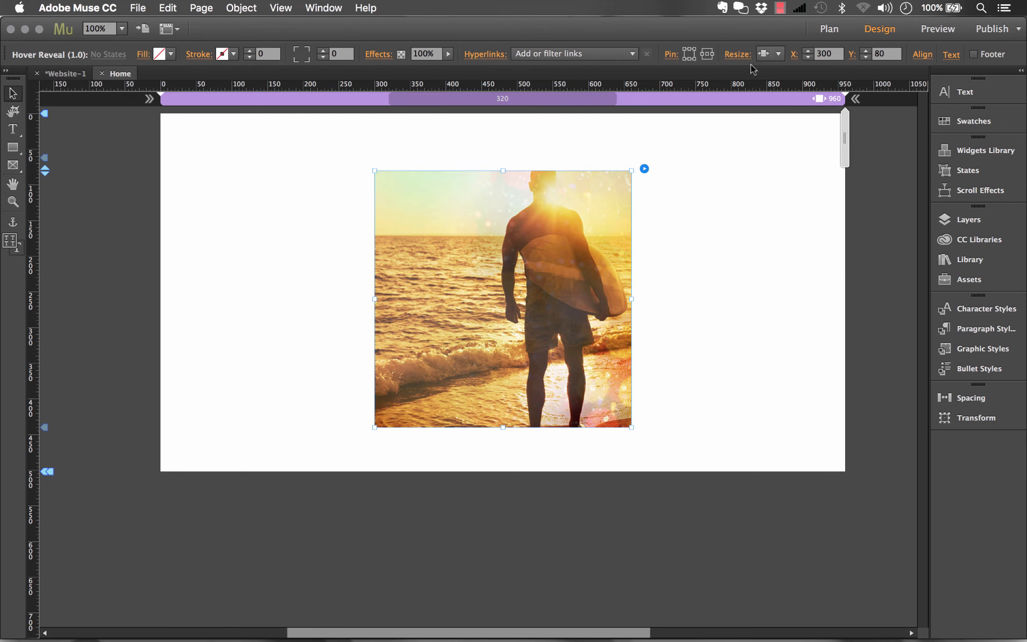
left_click(778, 55)
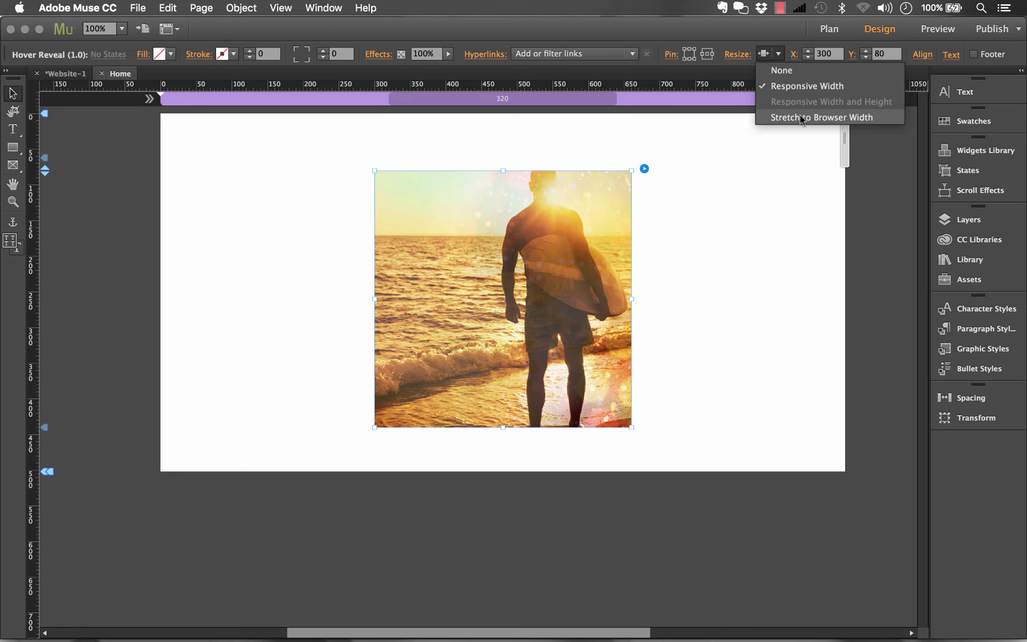
left_click(791, 72)
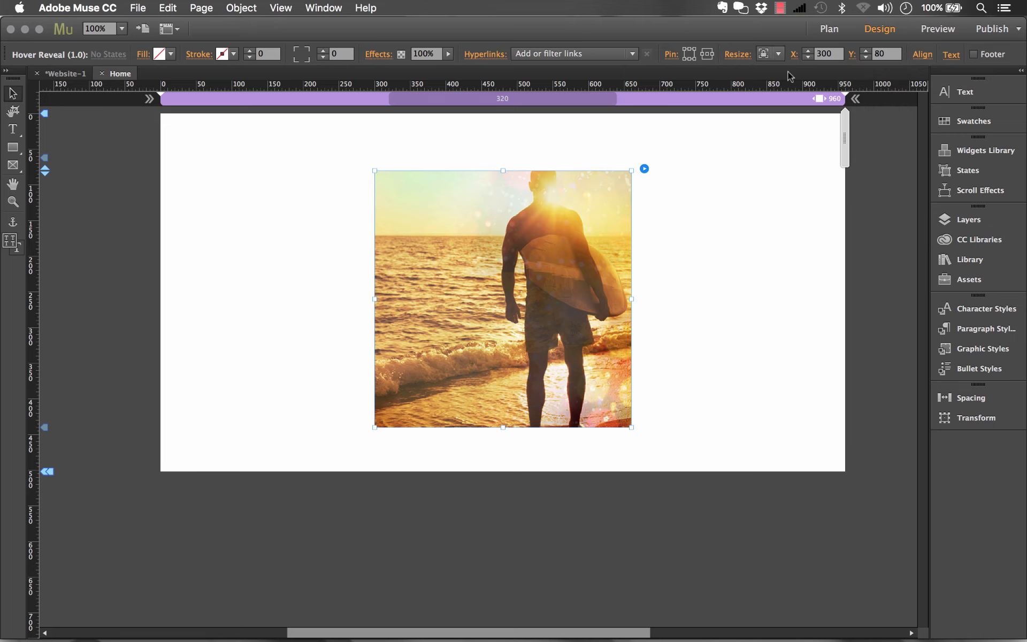
- Preview the page in the browser, adjust the window width slightly, and check the widget's scaling and hover content
left_click(720, 245)
left_click(140, 8)
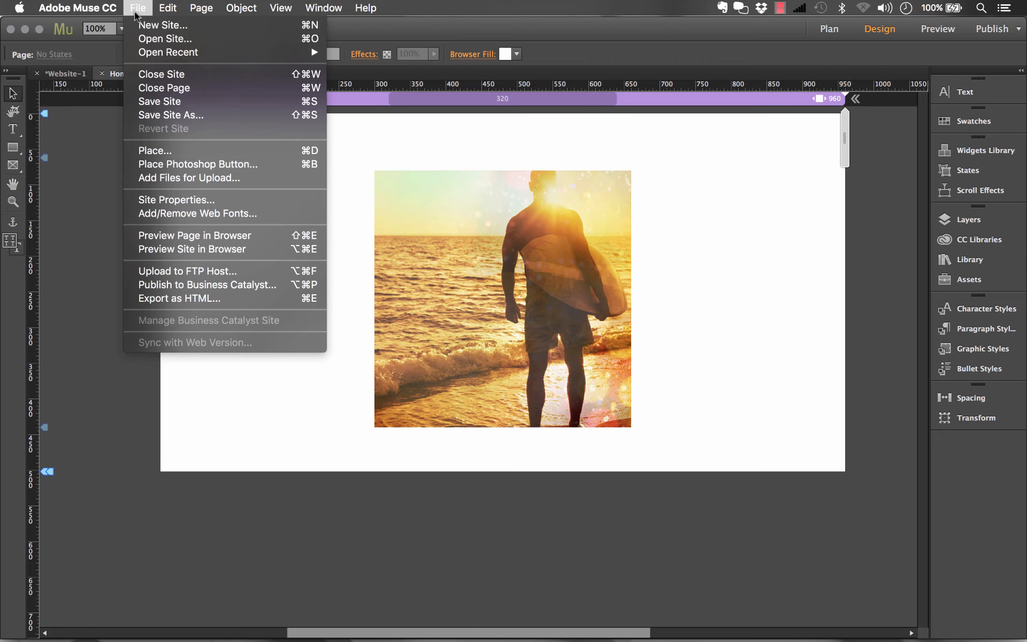
left_click(179, 236)
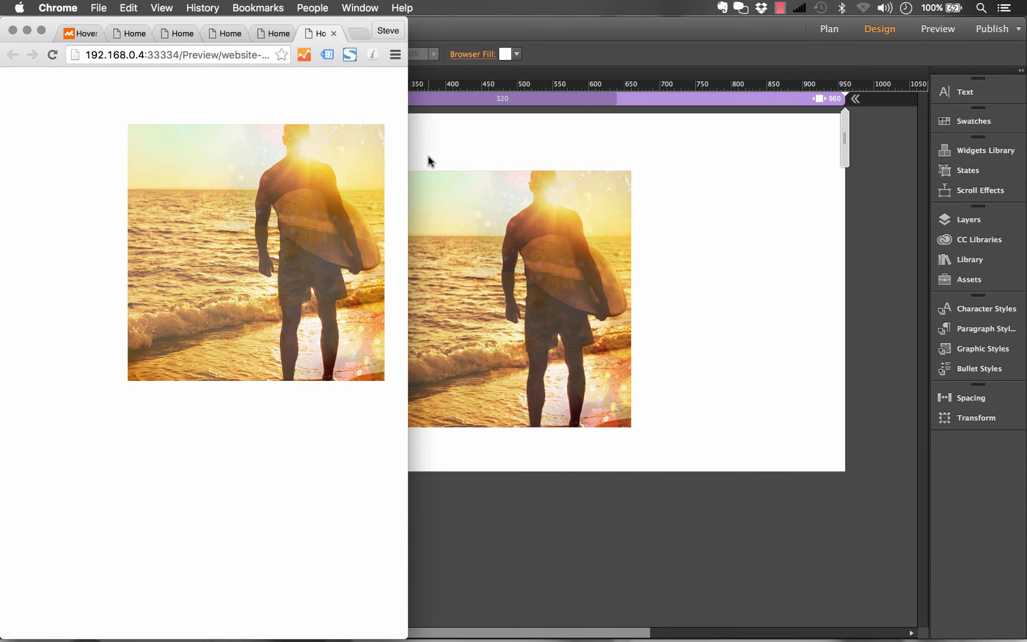
left_click_drag(409, 157, 430, 218)
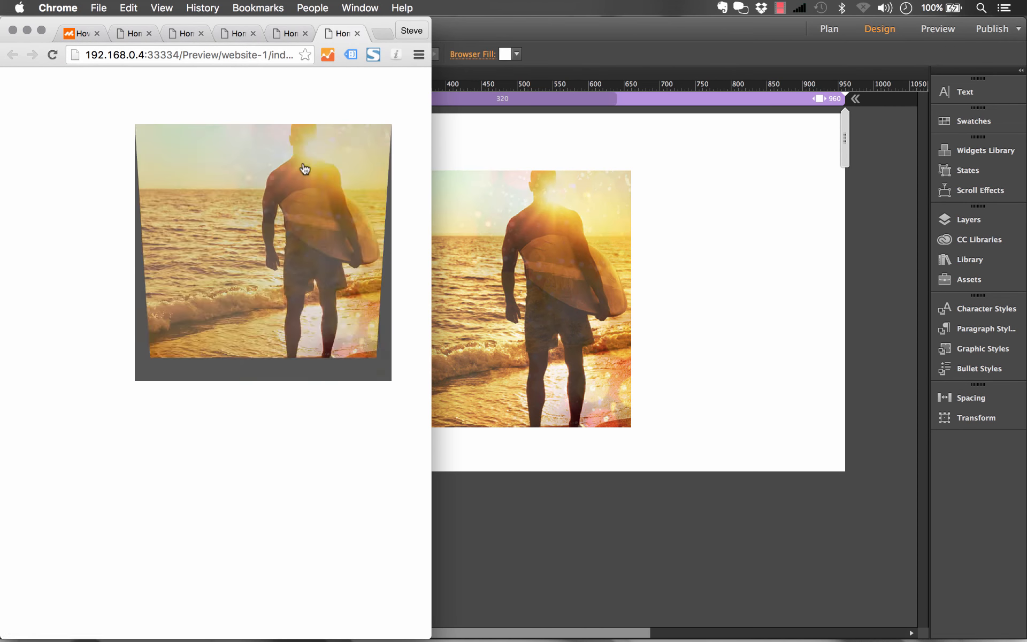
mouse_move(330, 323)
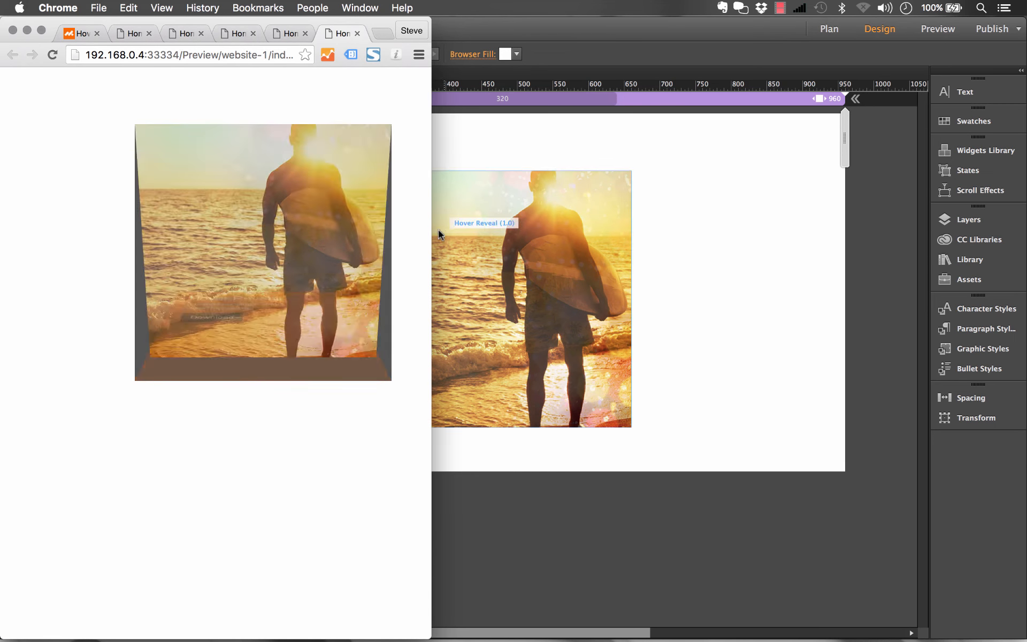
- Return to Adobe Muse, enlarge the Hover Reveal widget and position it at about X 204, Y 71 on the page
left_click(732, 270)
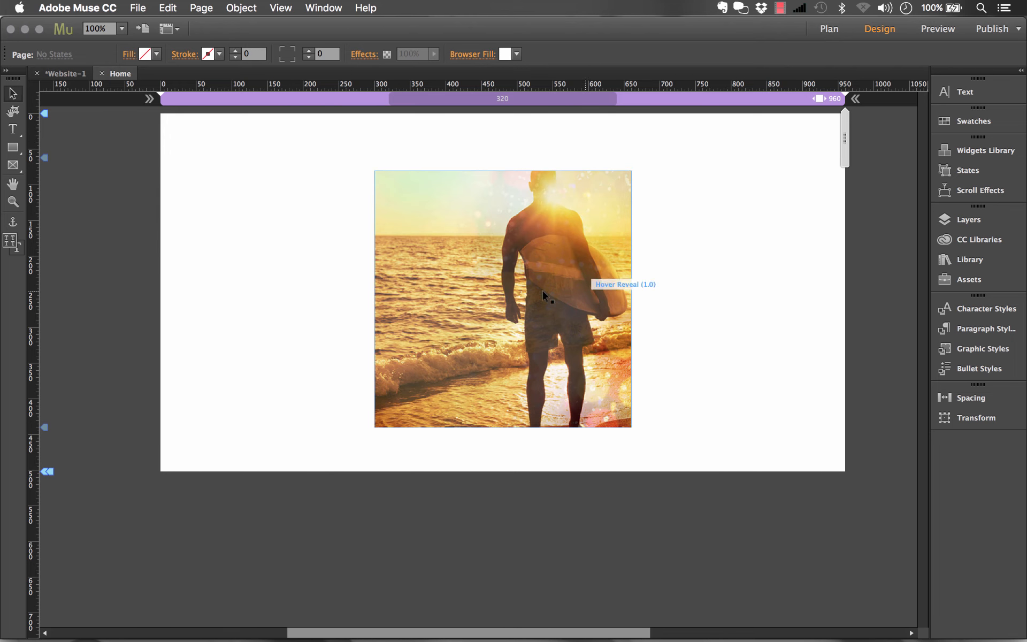
left_click(568, 276)
left_click_drag(567, 276, 507, 277)
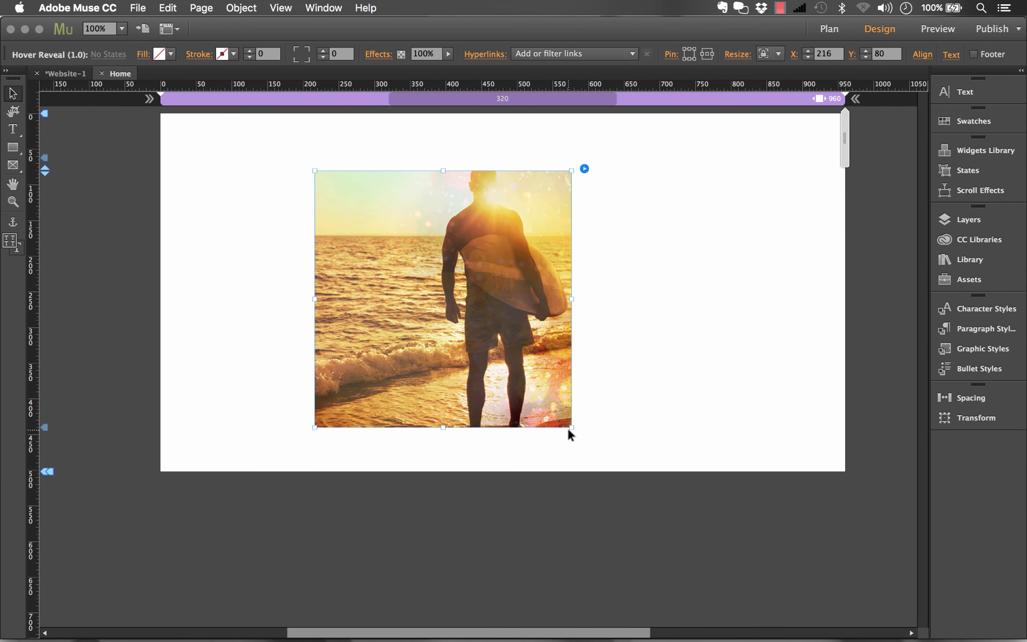
left_click_drag(572, 427, 710, 532)
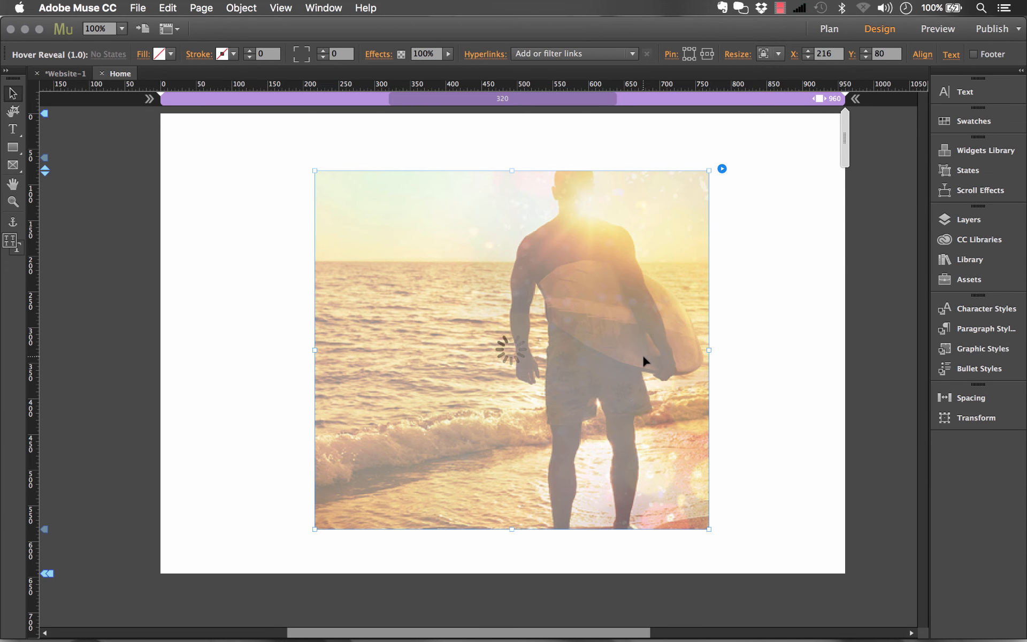
left_click_drag(637, 348, 634, 349)
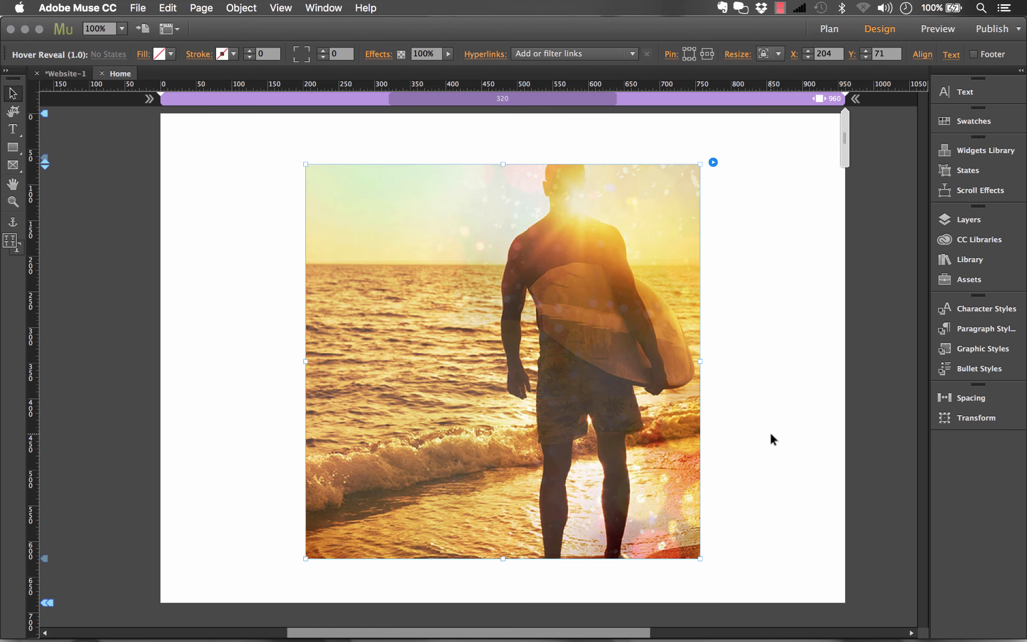
left_click(733, 434)
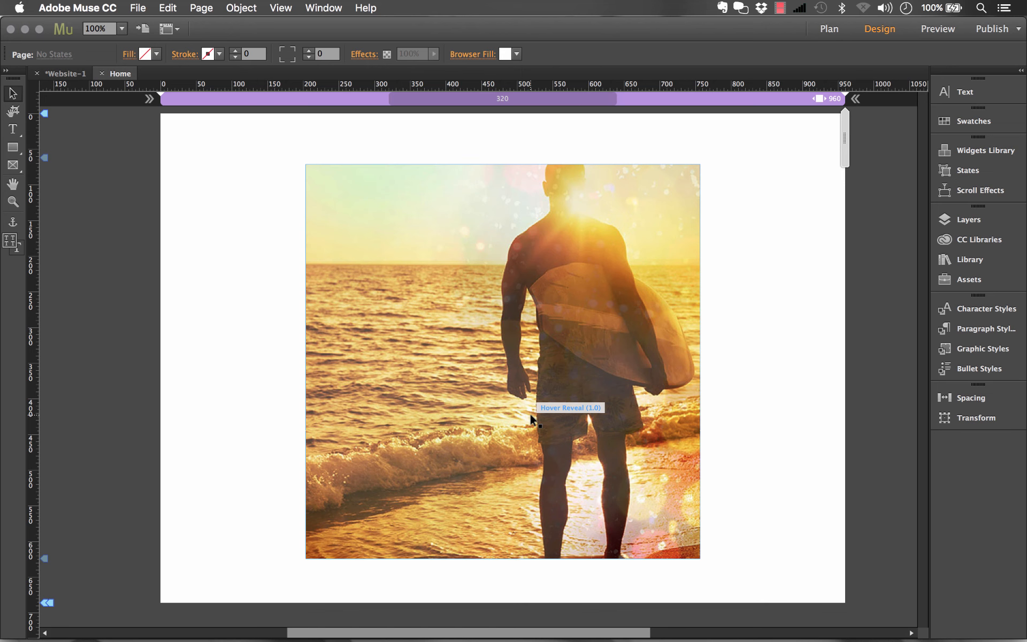
- Preview the page with the enlarged widget in the browser and widen the browser window to the full screen width
left_click(132, 8)
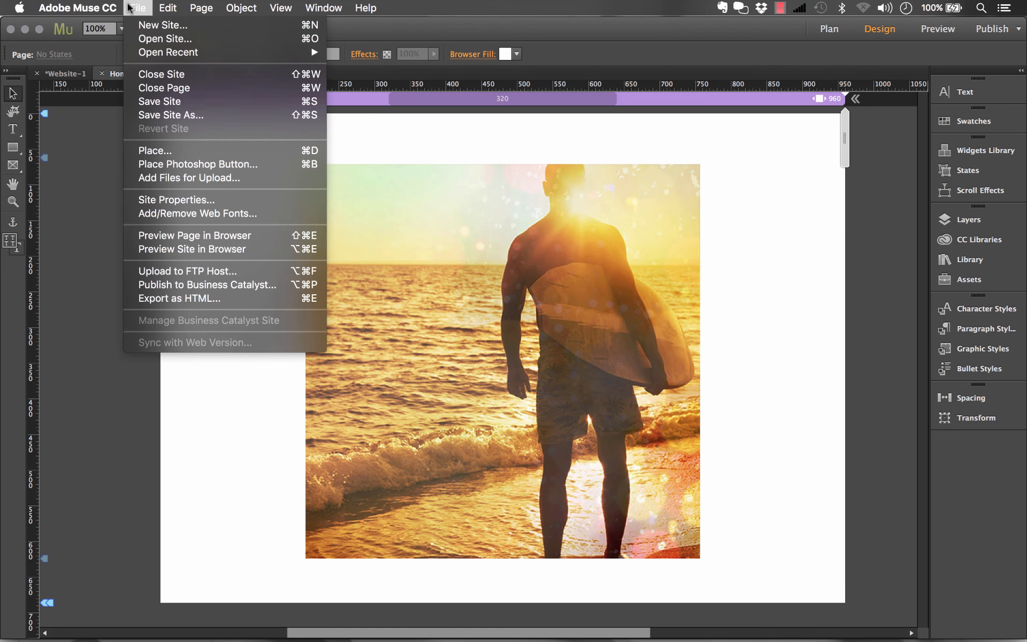
left_click(247, 236)
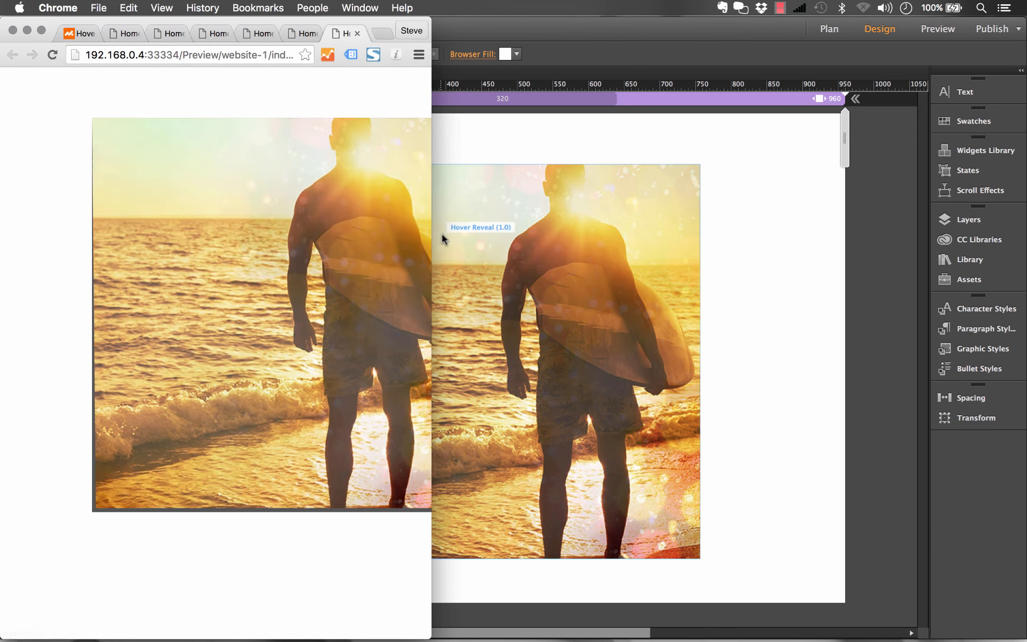
left_click_drag(432, 230, 1022, 242)
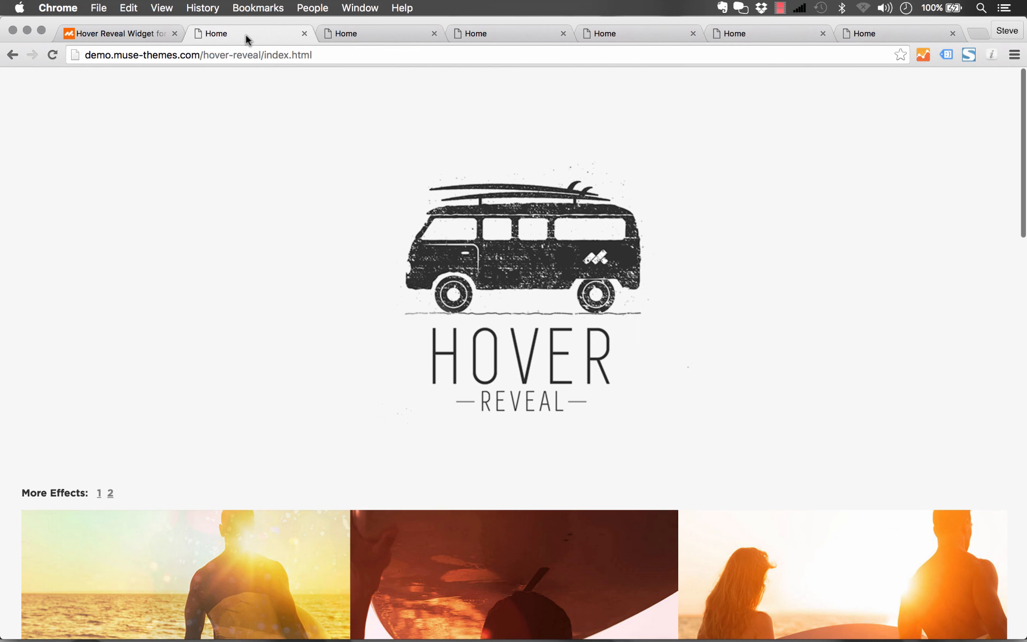
- Switch to the Hover Reveal demo page in the browser and view its image effect examples
left_click(246, 34)
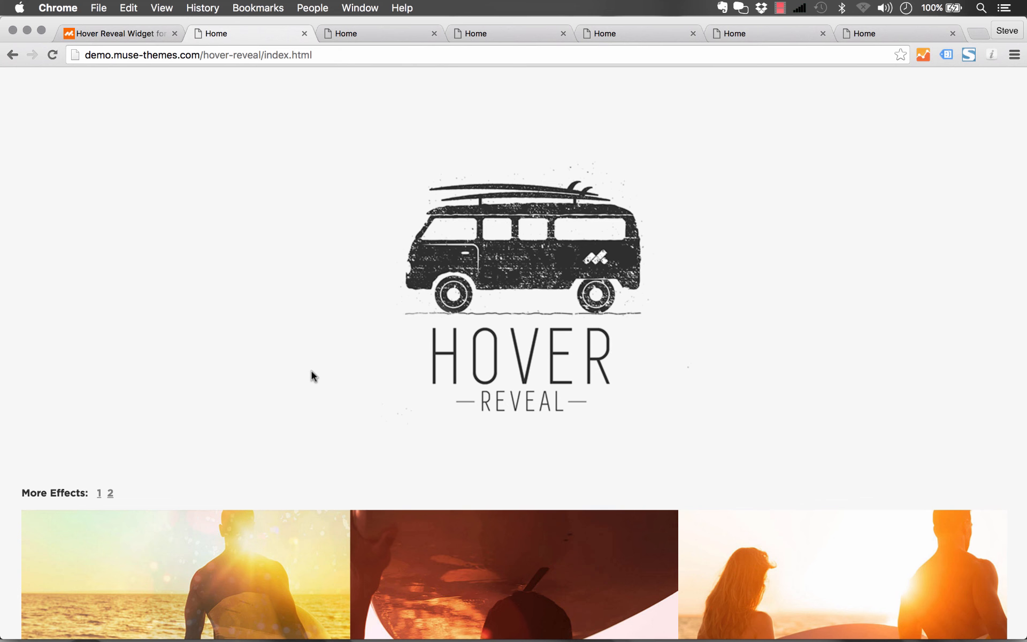
scroll(311, 371, "down", 5)
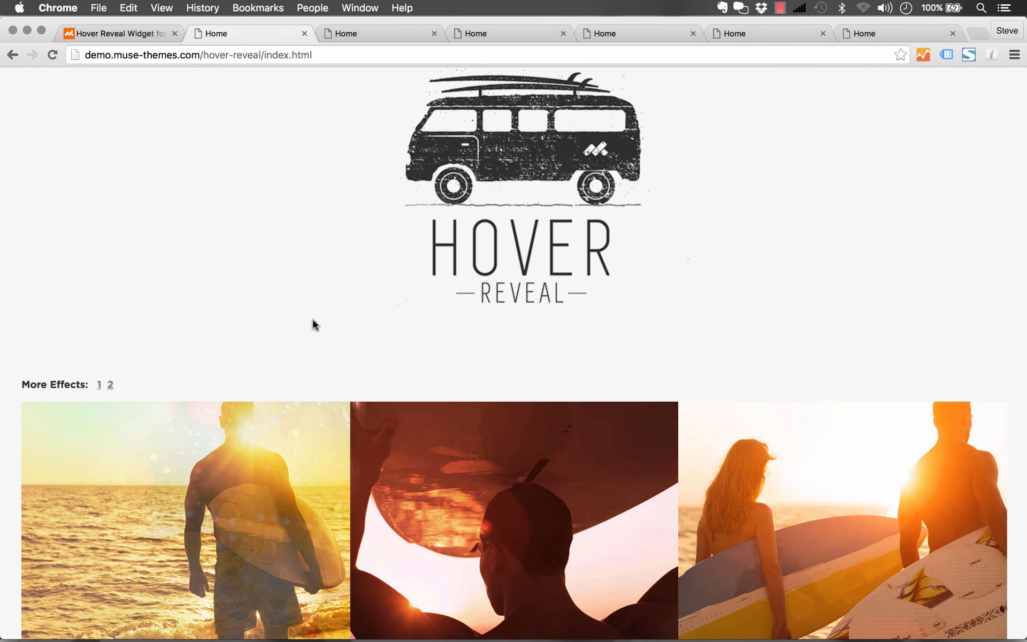
scroll(314, 320, "down", 2)
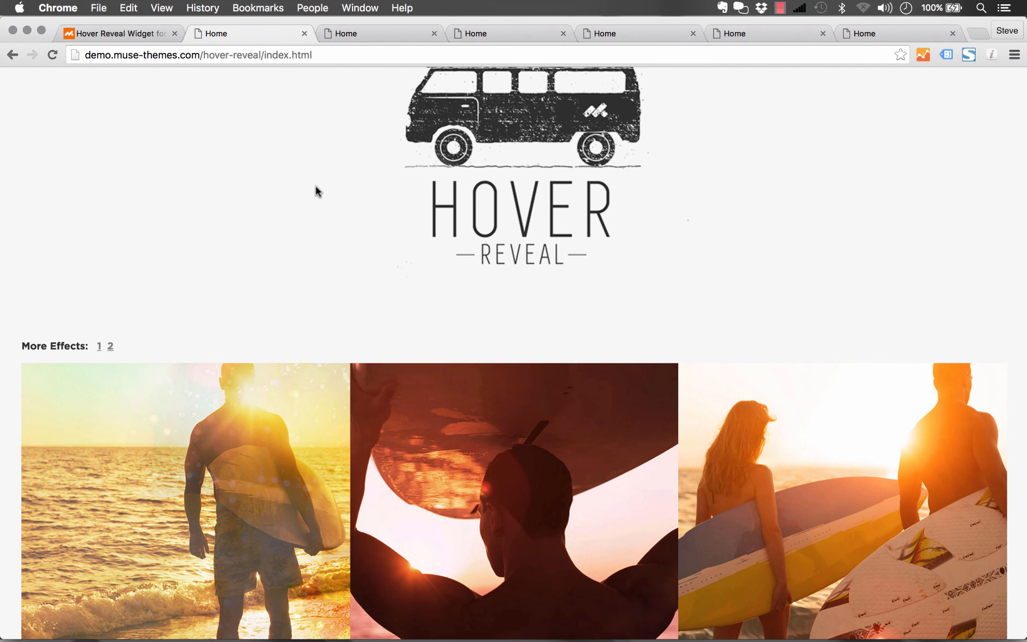